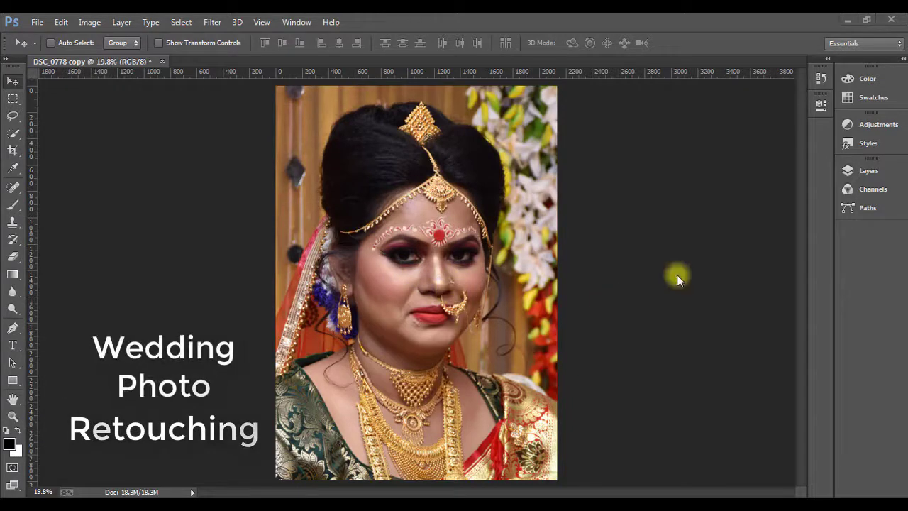
Examine the skin on the bride's face up close and at wider views, including cheeks, nose, lips and chin.
{"action": "scroll", "coordinate": [345, 270], "scroll_direction": "up", "scroll_amount": 12}
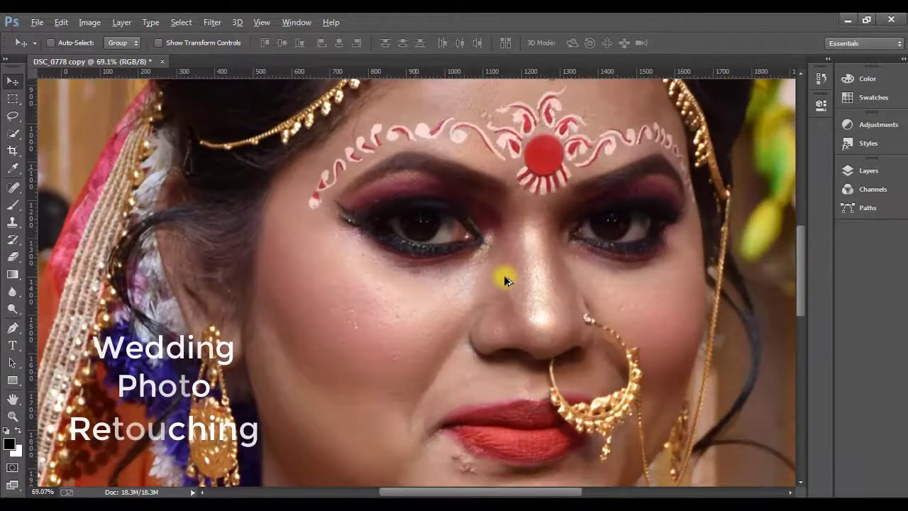
{"action": "left_click_drag", "start_coordinate": [544, 351], "coordinate": [492, 235]}
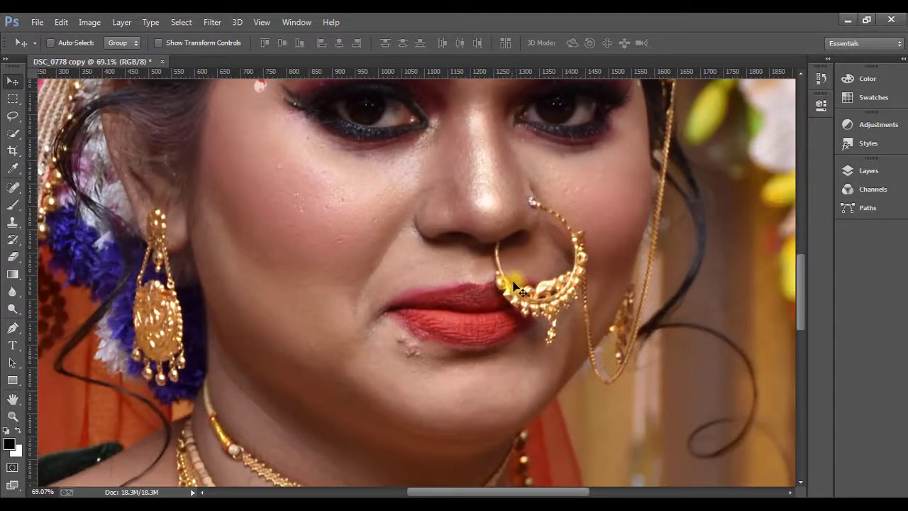
{"action": "scroll", "coordinate": [516, 288], "scroll_direction": "down", "scroll_amount": 3}
{"action": "scroll", "coordinate": [516, 288], "scroll_direction": "down", "scroll_amount": 3}
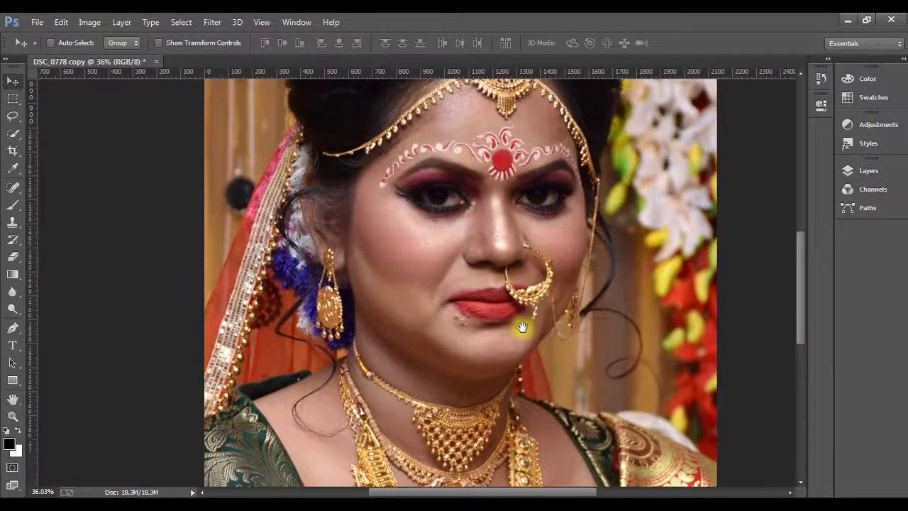
{"action": "left_click_drag", "start_coordinate": [535, 268], "coordinate": [521, 331]}
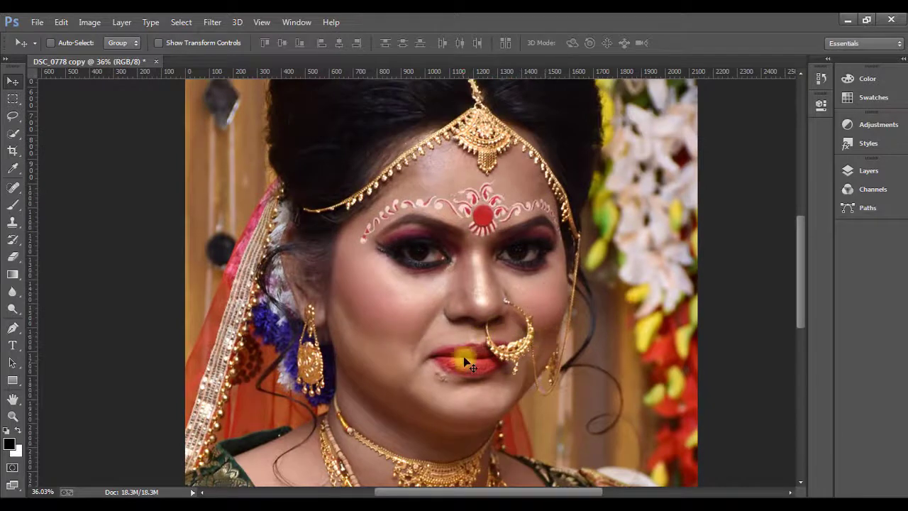
{"action": "scroll", "coordinate": [446, 372], "scroll_direction": "up", "scroll_amount": 4}
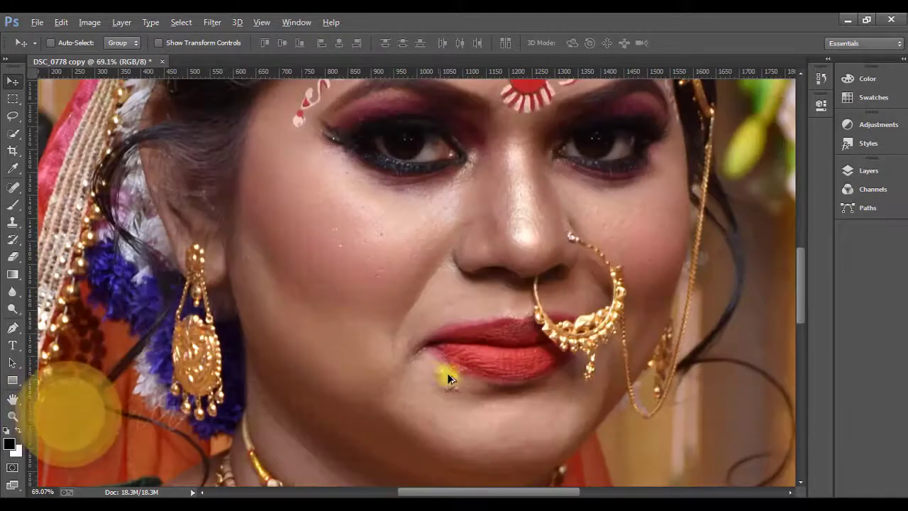
{"action": "scroll", "coordinate": [489, 367], "scroll_direction": "down", "scroll_amount": 4}
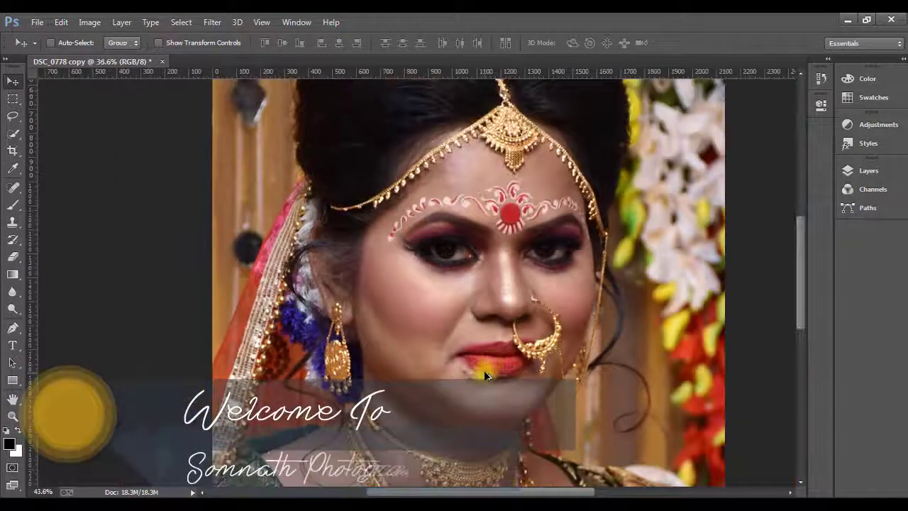
{"action": "scroll", "coordinate": [486, 369], "scroll_direction": "up", "scroll_amount": 3}
{"action": "scroll", "coordinate": [541, 357], "scroll_direction": "up", "scroll_amount": 2}
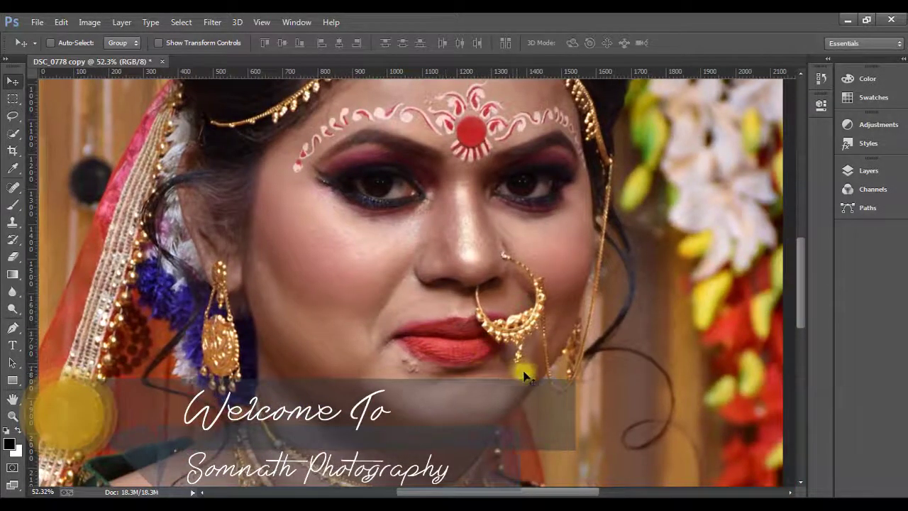
{"action": "scroll", "coordinate": [458, 343], "scroll_direction": "down", "scroll_amount": 3}
{"action": "scroll", "coordinate": [457, 344], "scroll_direction": "down", "scroll_amount": 2}
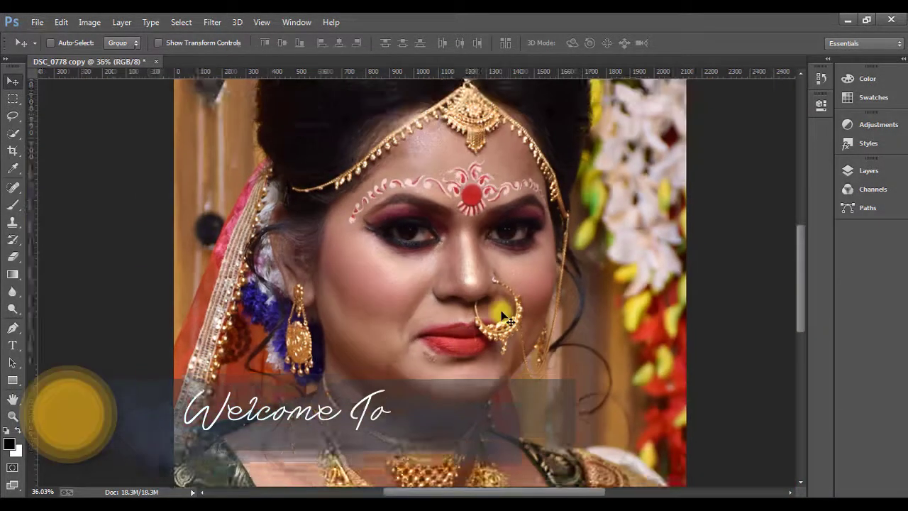
{"action": "scroll", "coordinate": [560, 318], "scroll_direction": "up", "scroll_amount": 3}
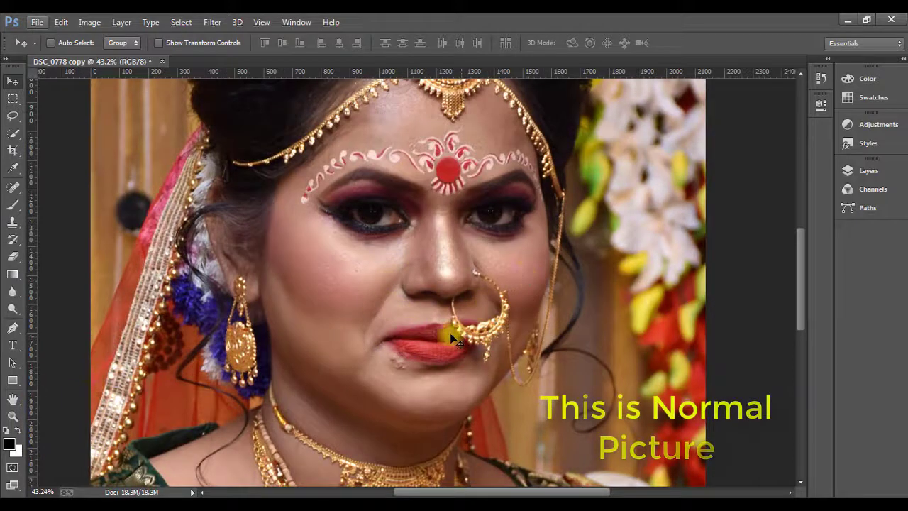
Show the layer list at a taller size and duplicate the Background layer twice.
{"action": "left_click", "coordinate": [865, 172]}
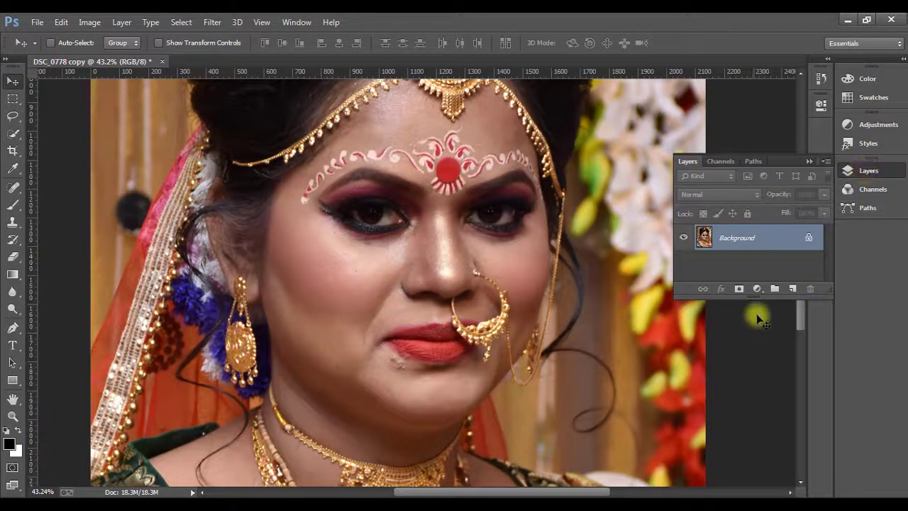
{"action": "left_click_drag", "start_coordinate": [767, 298], "coordinate": [772, 377]}
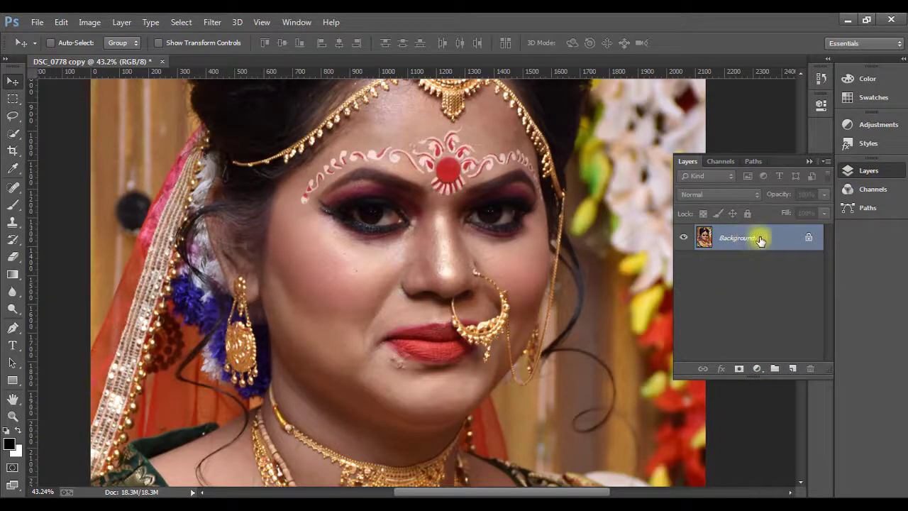
{"action": "left_click_drag", "start_coordinate": [760, 240], "coordinate": [793, 367]}
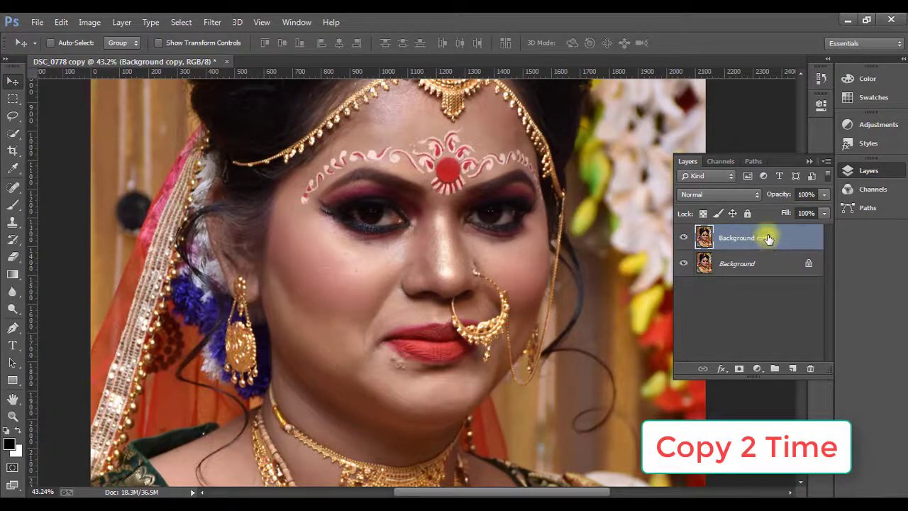
{"action": "left_click_drag", "start_coordinate": [766, 242], "coordinate": [794, 367]}
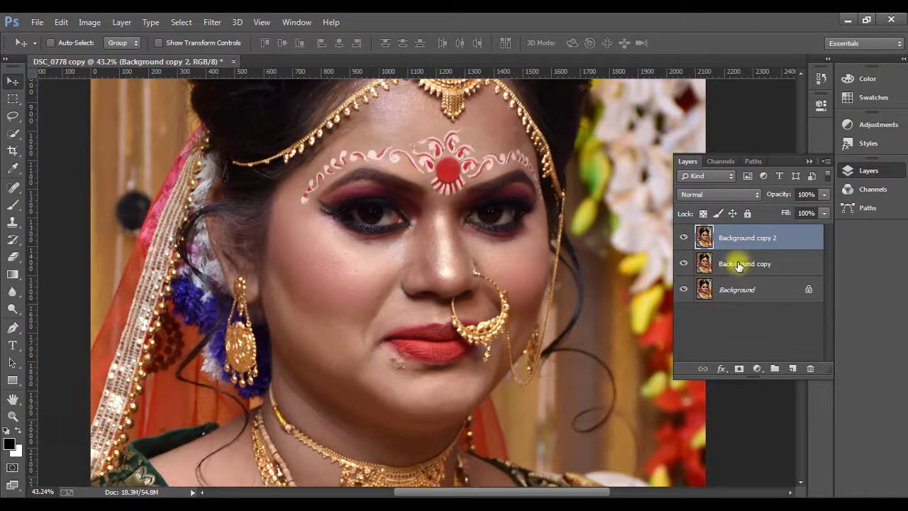
Rename the lower duplicate layer as skin and hide the duplicate above it.
{"action": "left_click", "coordinate": [742, 267]}
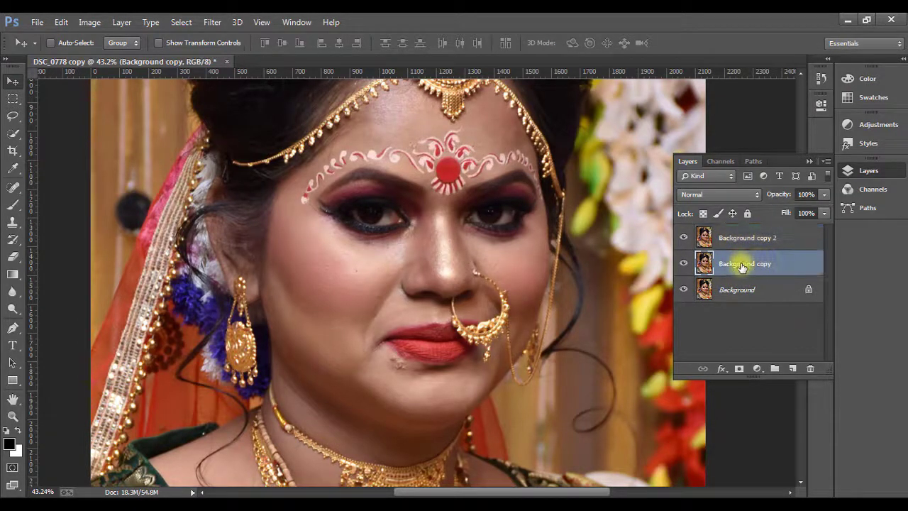
{"action": "double_click", "coordinate": [741, 264]}
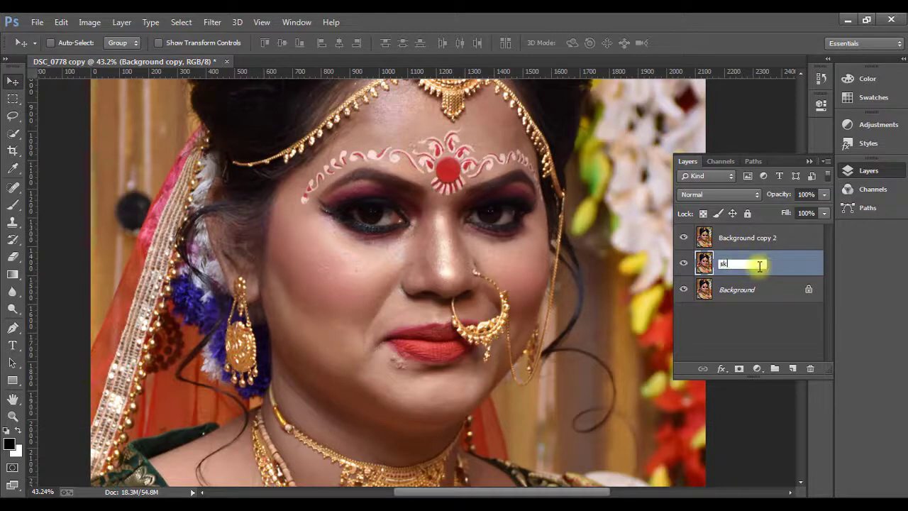
{"action": "key", "text": "Return"}
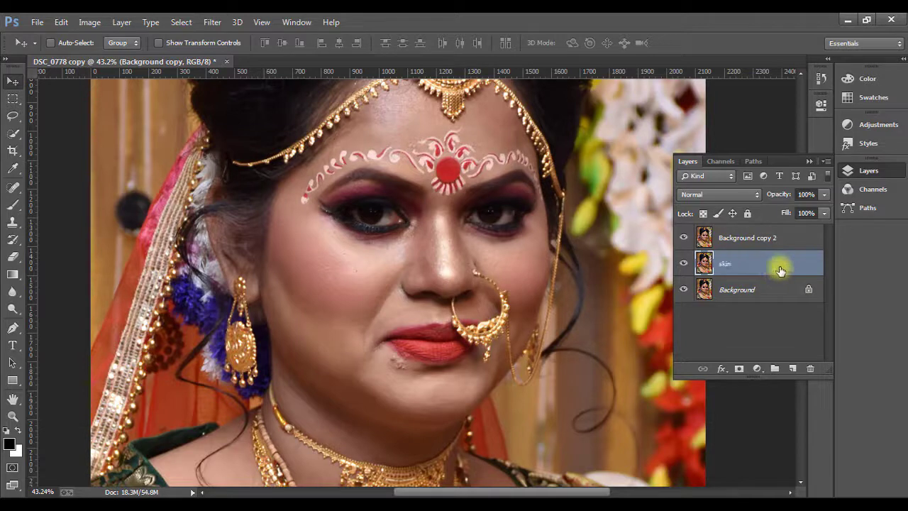
{"action": "left_click", "coordinate": [683, 240]}
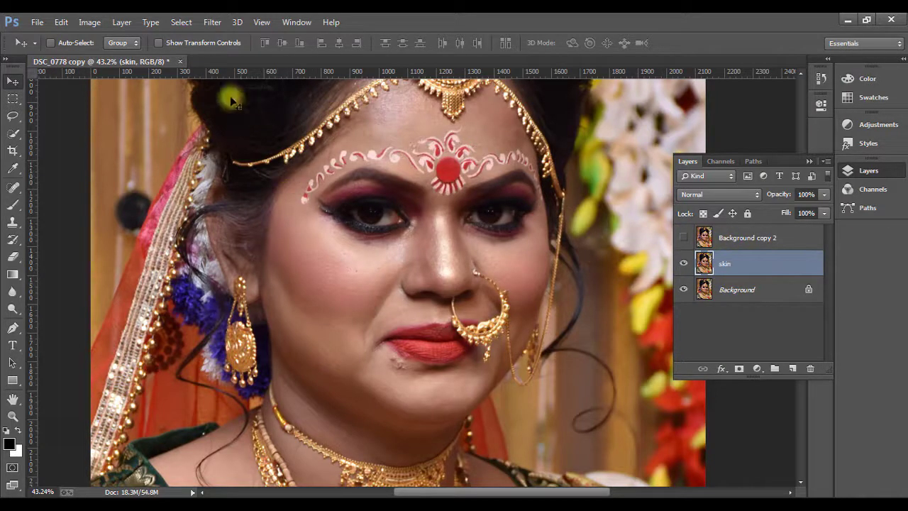
Apply a Gaussian Blur with a 4.3-pixel radius to the skin layer, checking the cheek in the preview.
{"action": "left_click", "coordinate": [210, 23]}
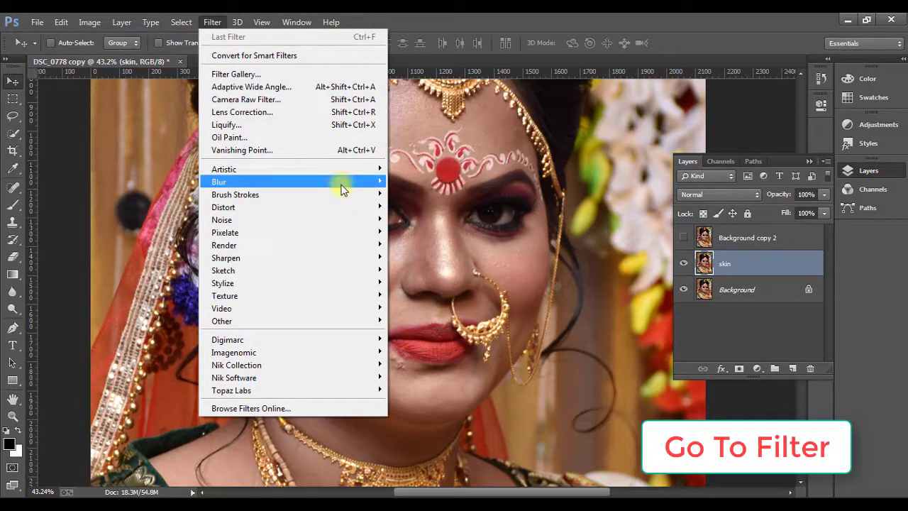
{"action": "mouse_move", "coordinate": [341, 186]}
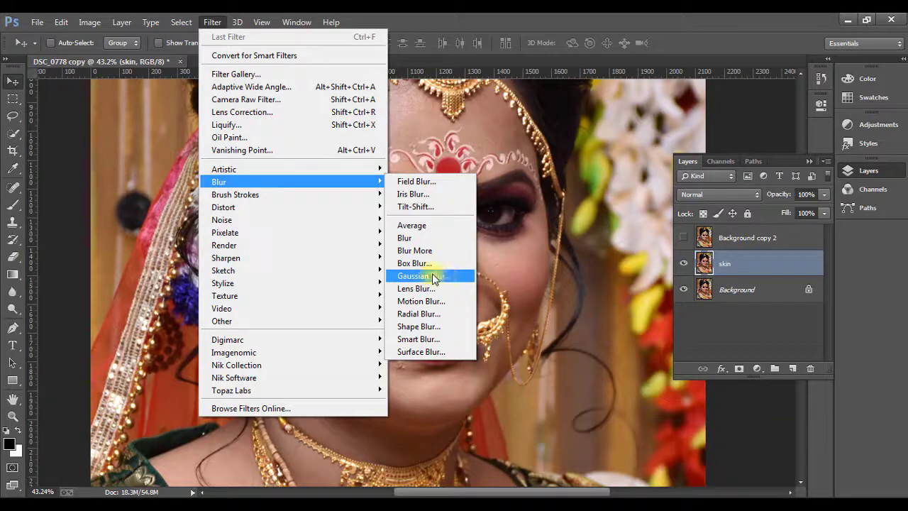
{"action": "left_click", "coordinate": [424, 276]}
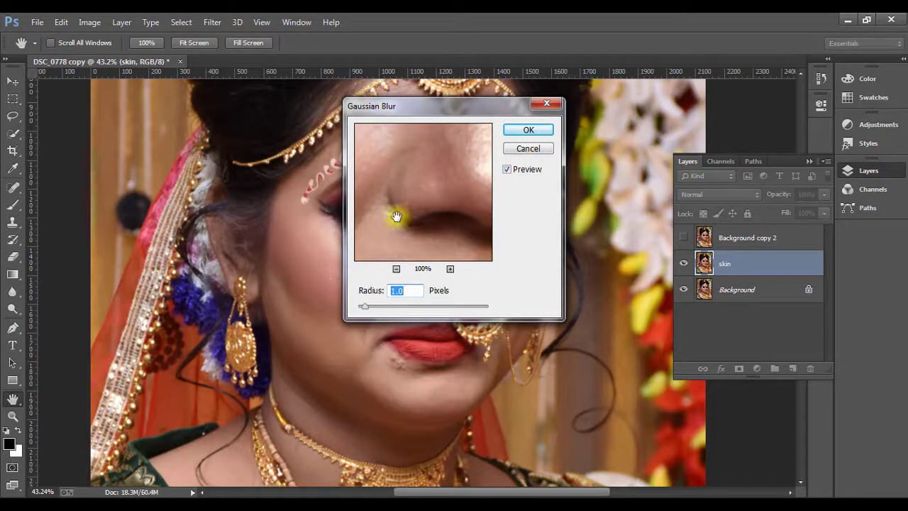
{"action": "left_click", "coordinate": [397, 269]}
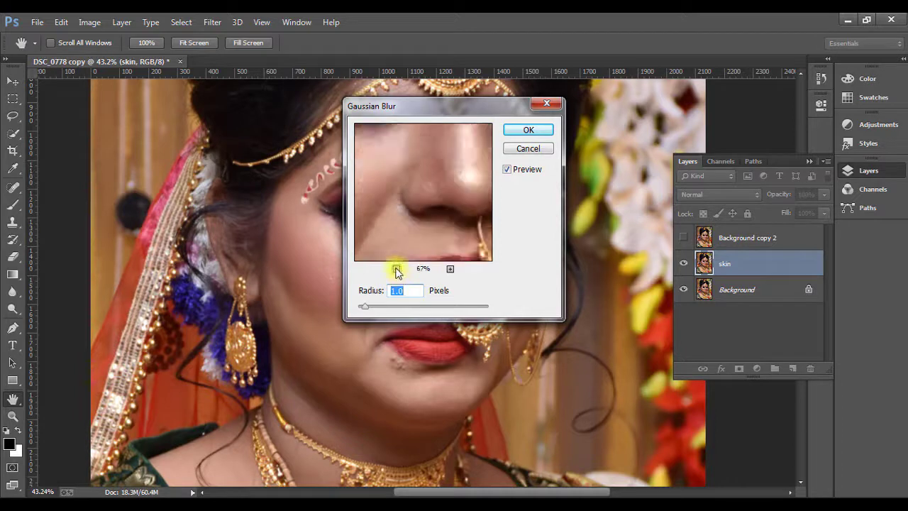
{"action": "left_click_drag", "start_coordinate": [374, 208], "coordinate": [431, 231]}
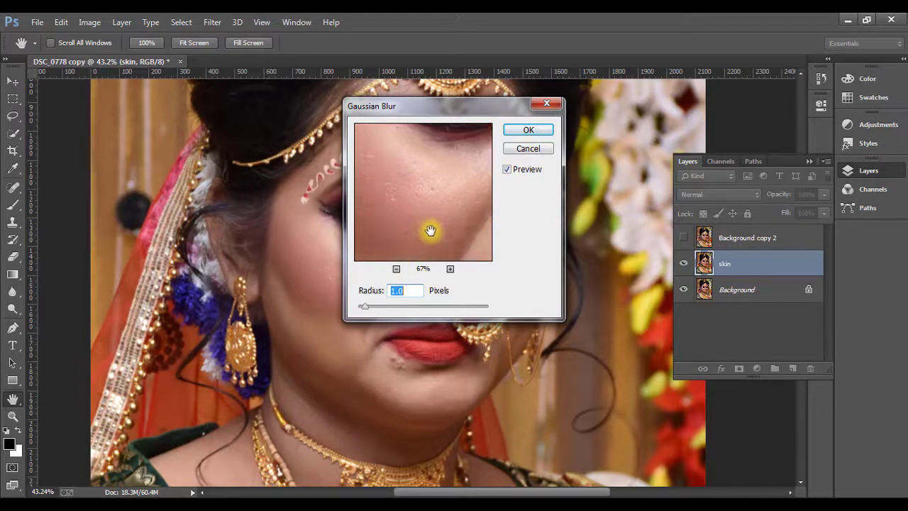
{"action": "left_click_drag", "start_coordinate": [425, 118], "coordinate": [528, 141]}
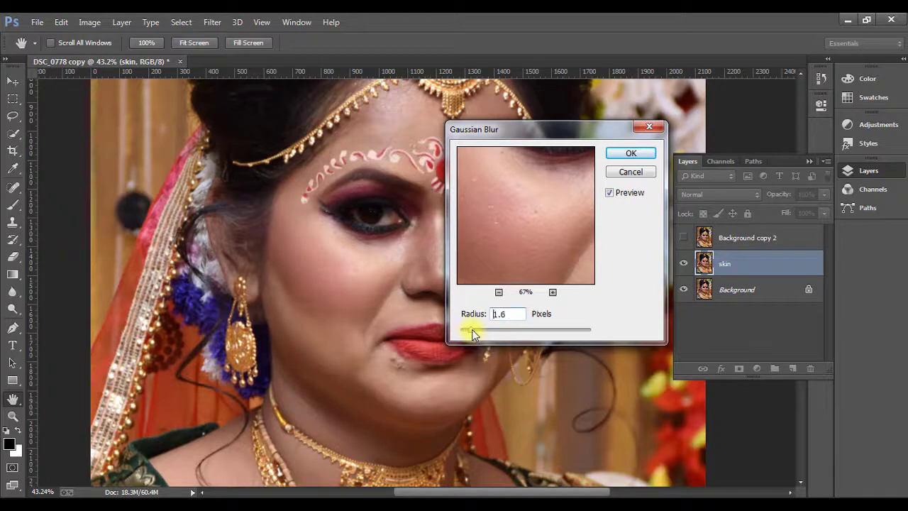
{"action": "left_click_drag", "start_coordinate": [473, 329], "coordinate": [483, 330]}
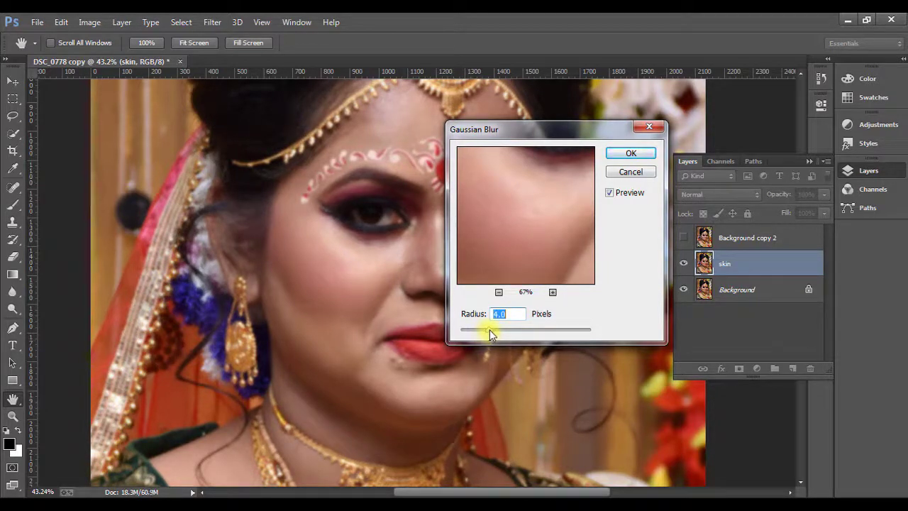
{"action": "left_click_drag", "start_coordinate": [490, 329], "coordinate": [490, 329]}
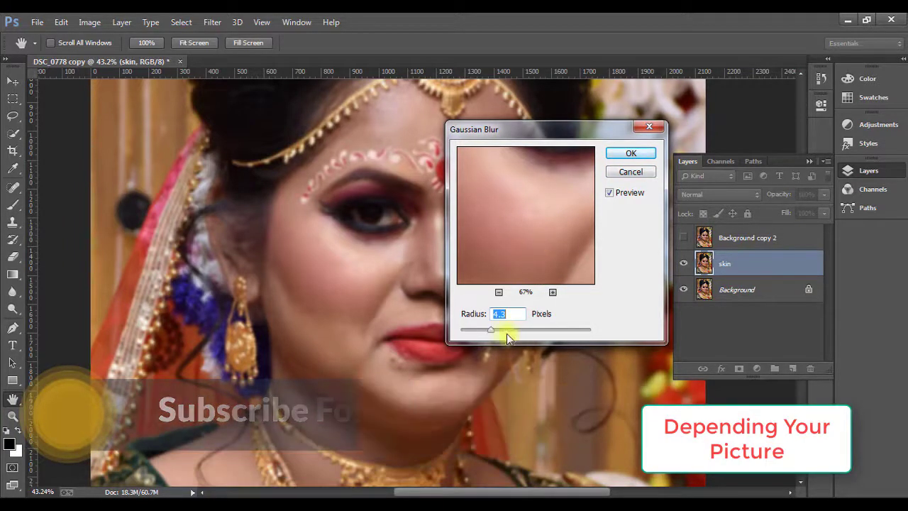
{"action": "left_click", "coordinate": [628, 155]}
{"action": "key", "text": "v"}
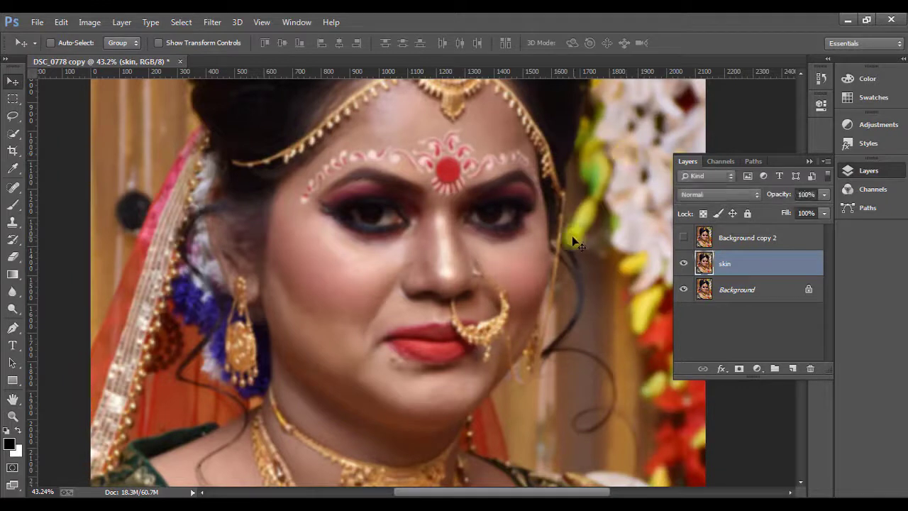
Show and select the top duplicate layer, and start Apply Image with skin as the source layer.
{"action": "left_click", "coordinate": [683, 237]}
{"action": "left_click", "coordinate": [752, 241]}
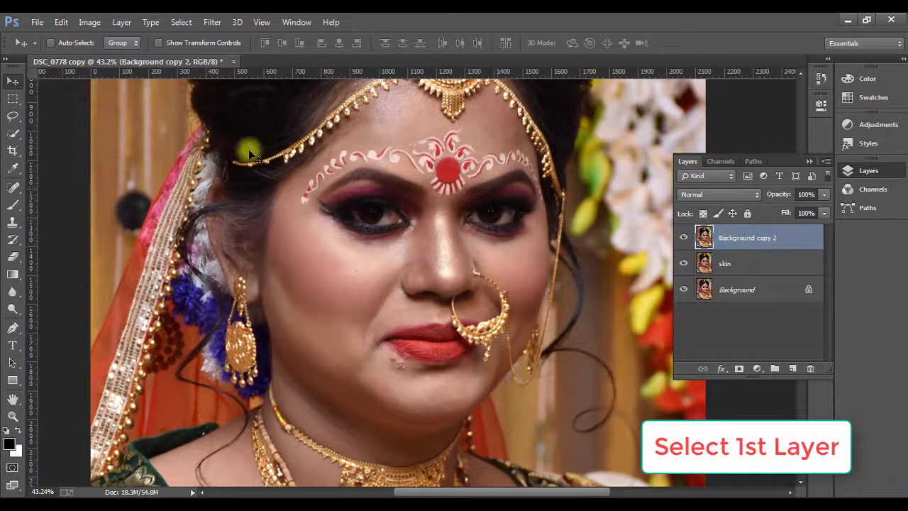
{"action": "left_click", "coordinate": [90, 22]}
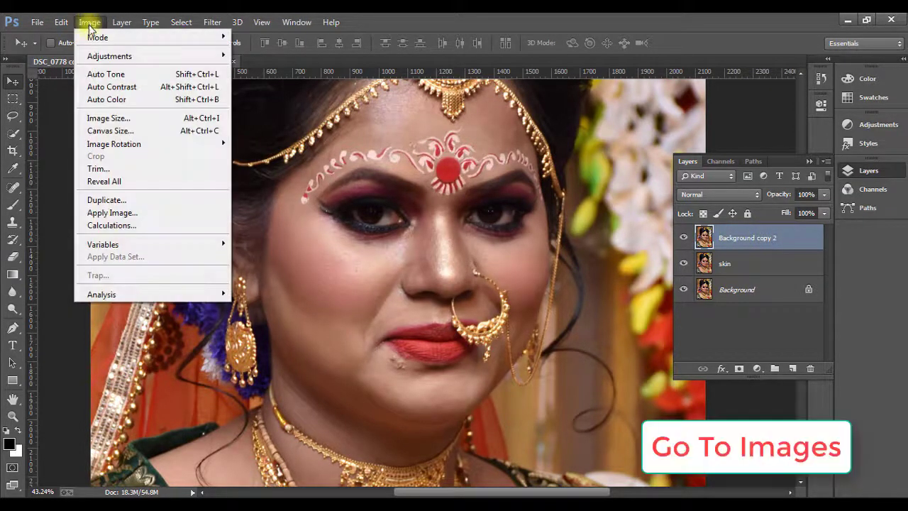
{"action": "left_click", "coordinate": [120, 213]}
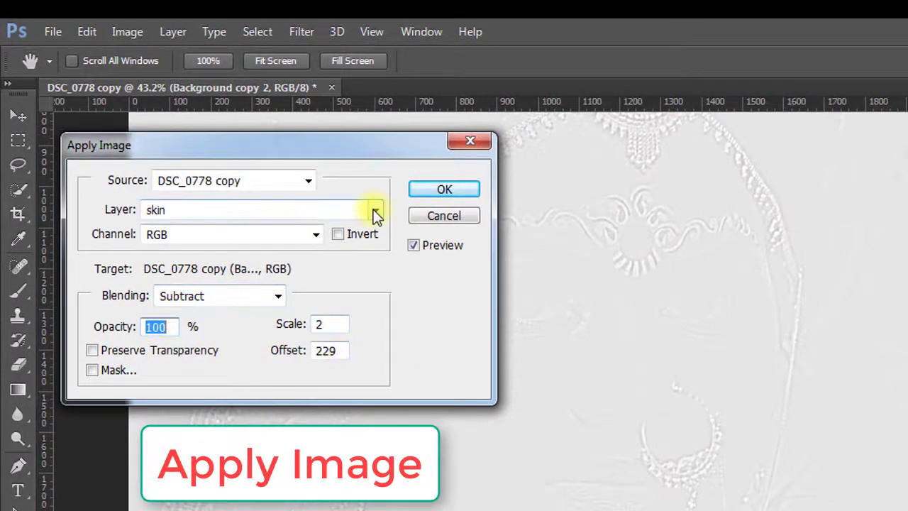
{"action": "left_click", "coordinate": [375, 211]}
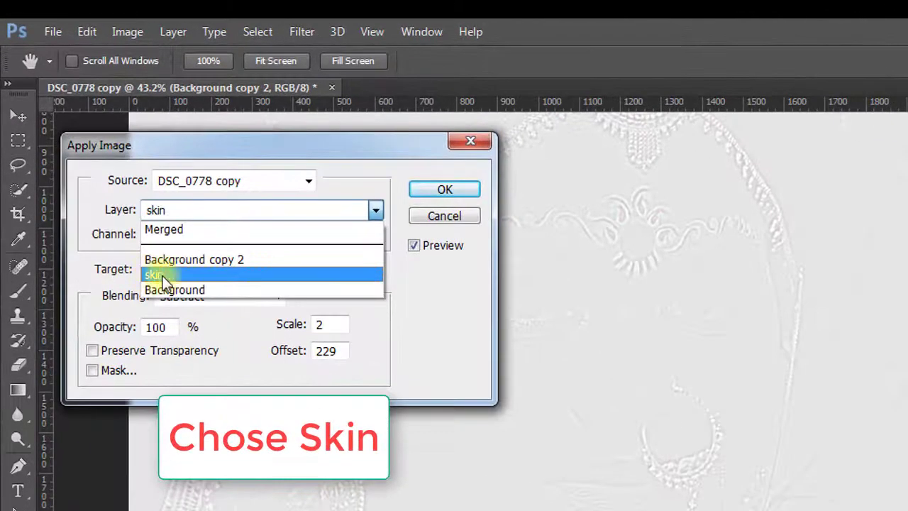
{"action": "left_click", "coordinate": [163, 275]}
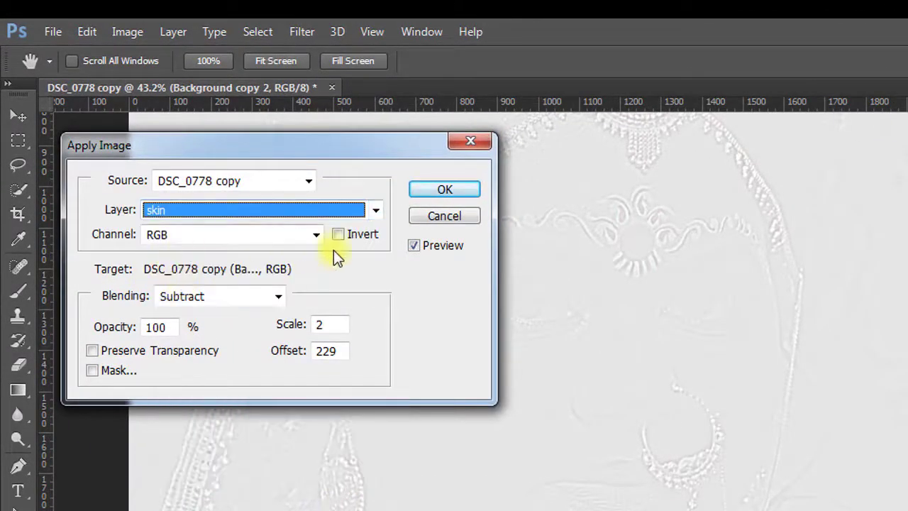
Set the Apply Image blending to Subtract with scale 2 and offset 128.
{"action": "left_click", "coordinate": [278, 296]}
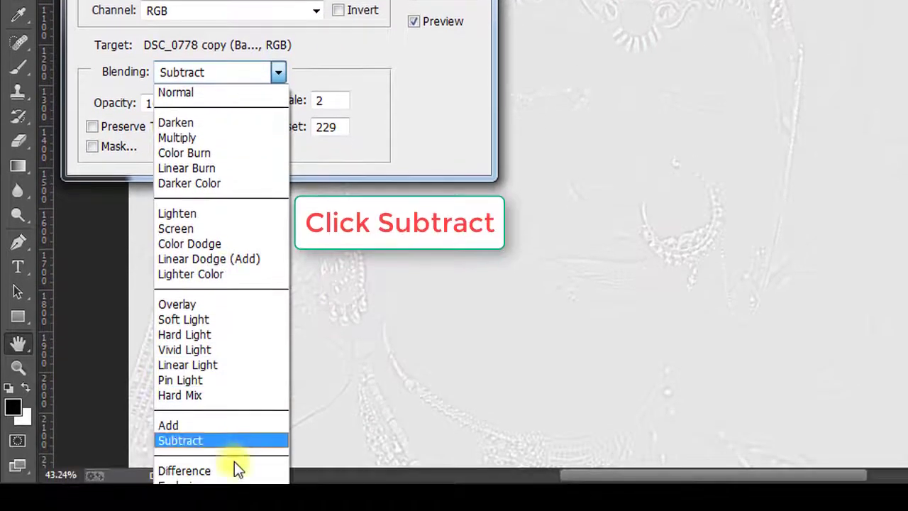
{"action": "left_click", "coordinate": [196, 438]}
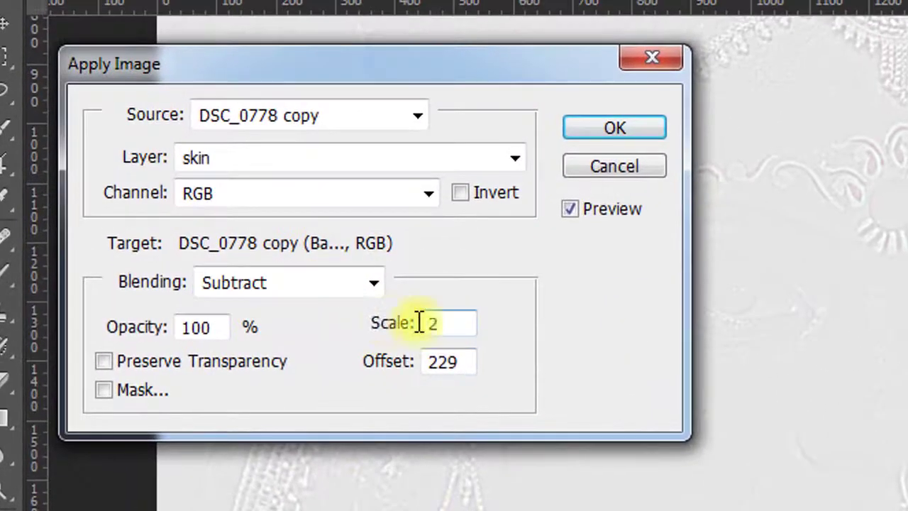
{"action": "double_click", "coordinate": [399, 254]}
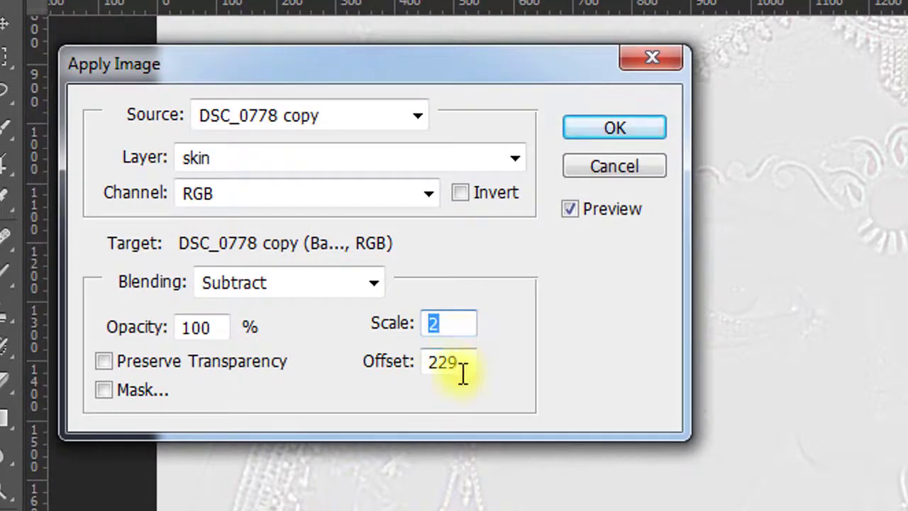
{"action": "key", "text": "Tab"}
{"action": "type", "text": "128"}
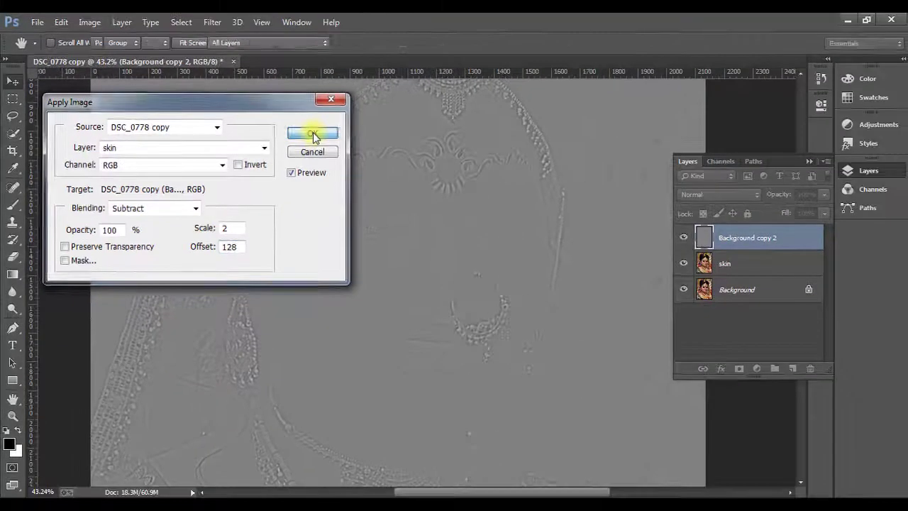
Apply the Apply Image settings and set the top duplicate layer's blend mode to Linear Light.
{"action": "left_click", "coordinate": [615, 127]}
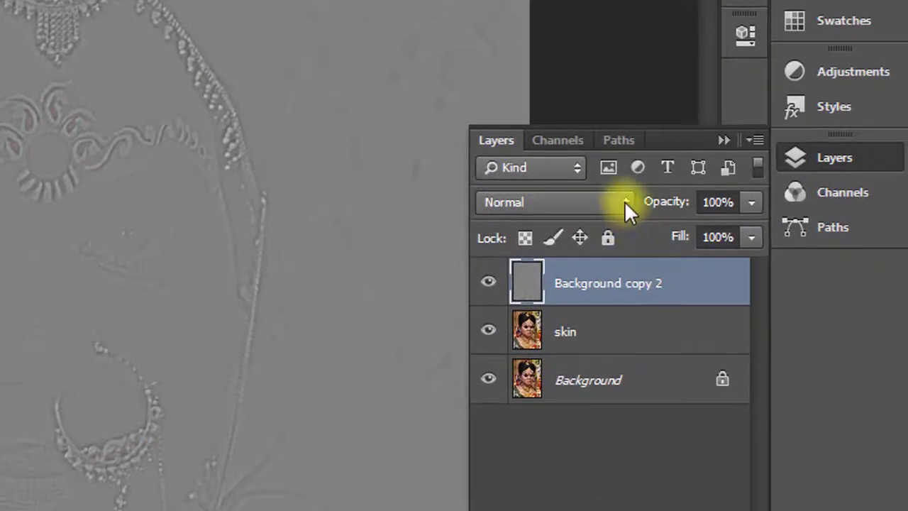
{"action": "left_click", "coordinate": [623, 201]}
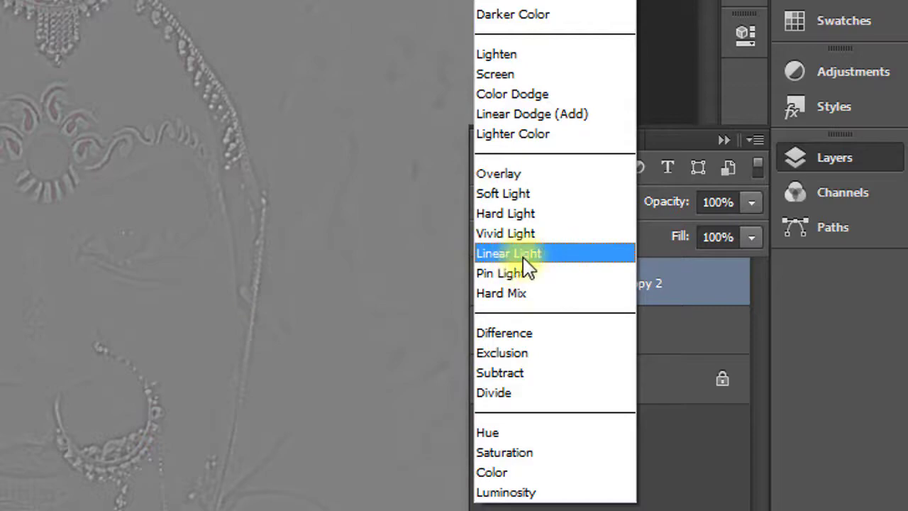
{"action": "left_click", "coordinate": [533, 254]}
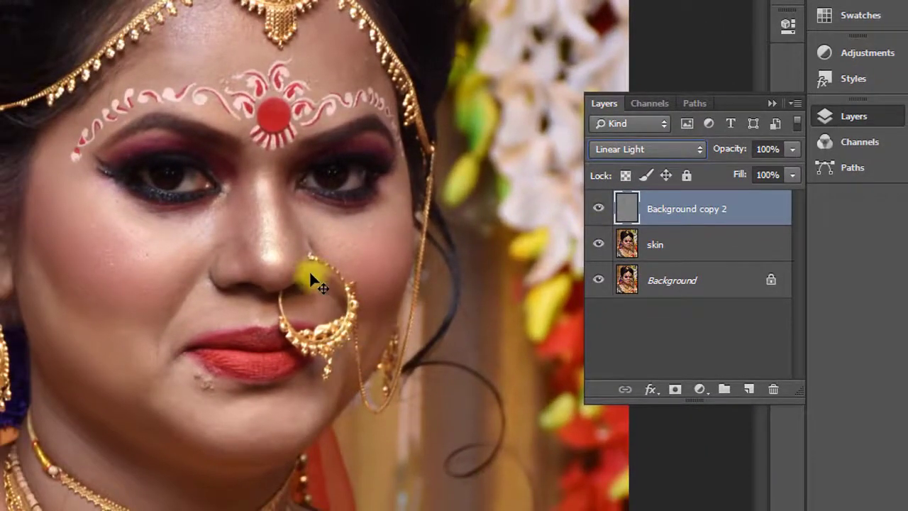
Group the top duplicate layer with the skin layer, and toggle the group's visibility to compare with the original.
{"action": "scroll", "coordinate": [281, 216], "scroll_direction": "up", "scroll_amount": 5}
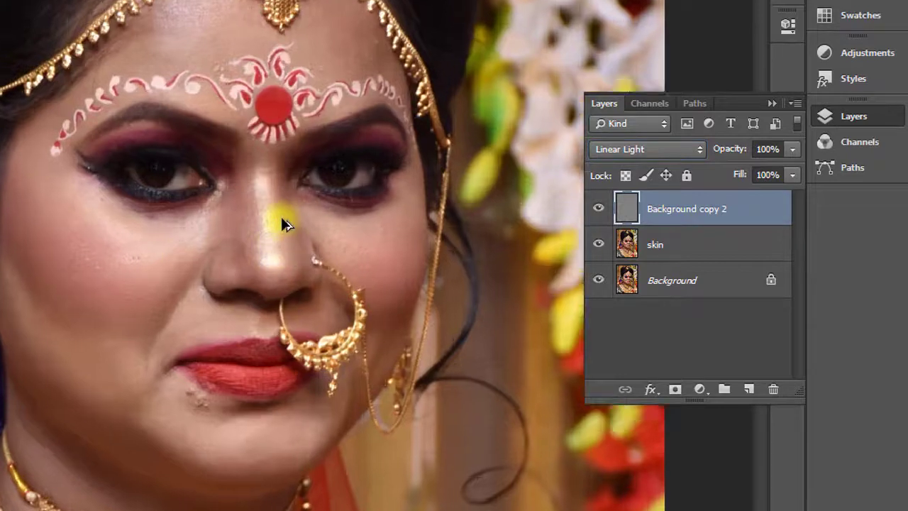
{"action": "left_click_drag", "start_coordinate": [453, 331], "coordinate": [347, 311]}
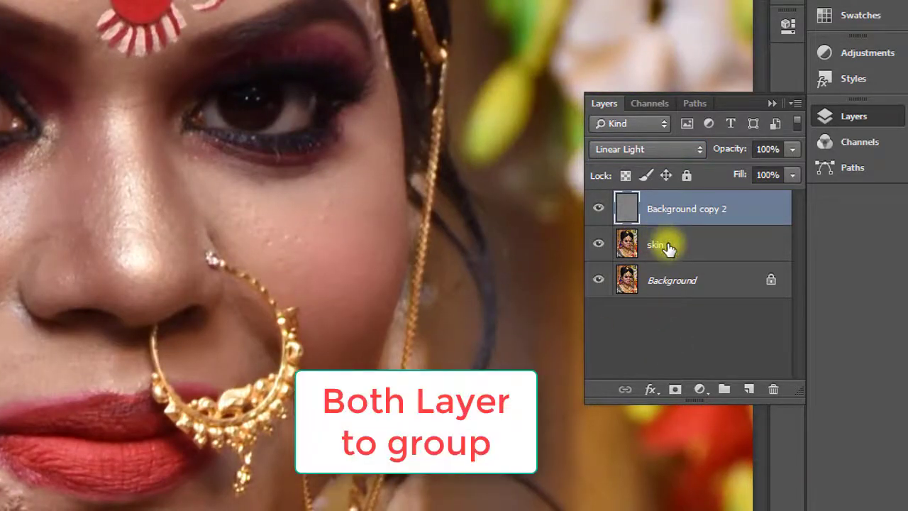
{"action": "left_click", "coordinate": [669, 245], "text": "shift"}
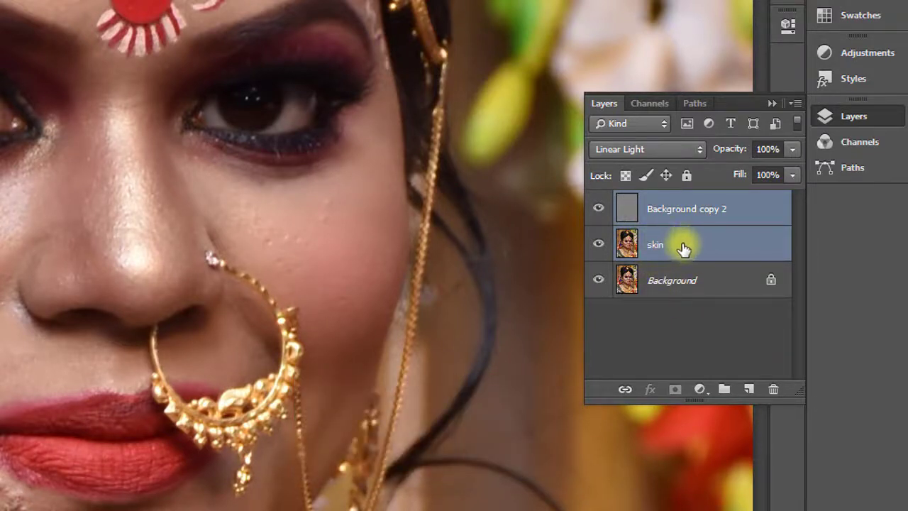
{"action": "left_click_drag", "start_coordinate": [681, 247], "coordinate": [726, 389]}
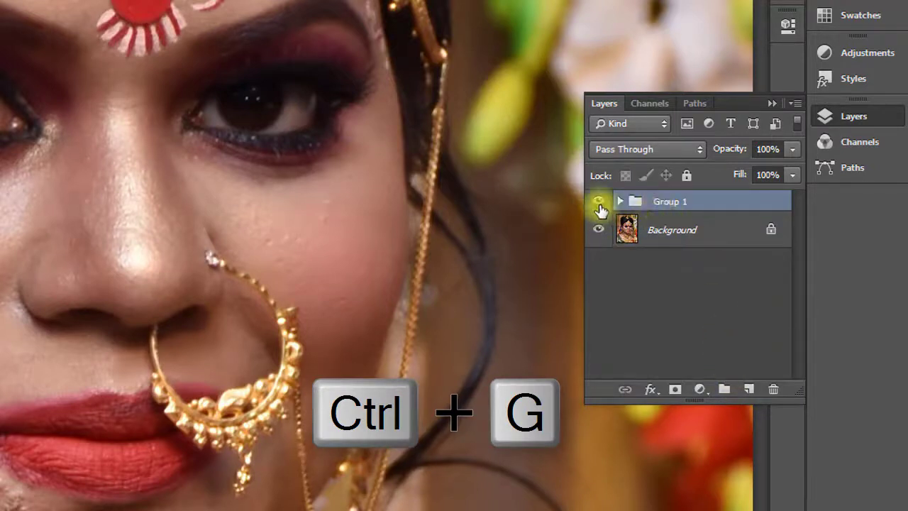
{"action": "left_click", "coordinate": [600, 203]}
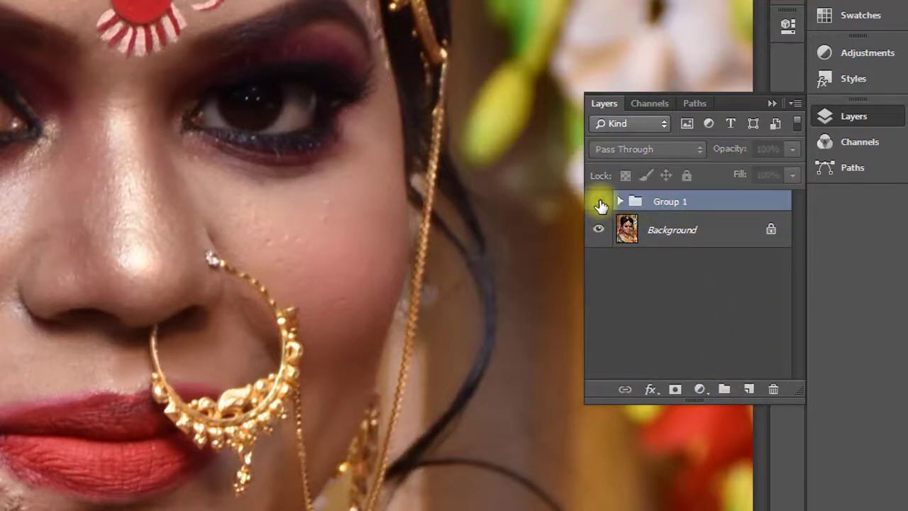
{"action": "left_click", "coordinate": [599, 203]}
{"action": "left_click", "coordinate": [599, 203]}
{"action": "left_click", "coordinate": [600, 203]}
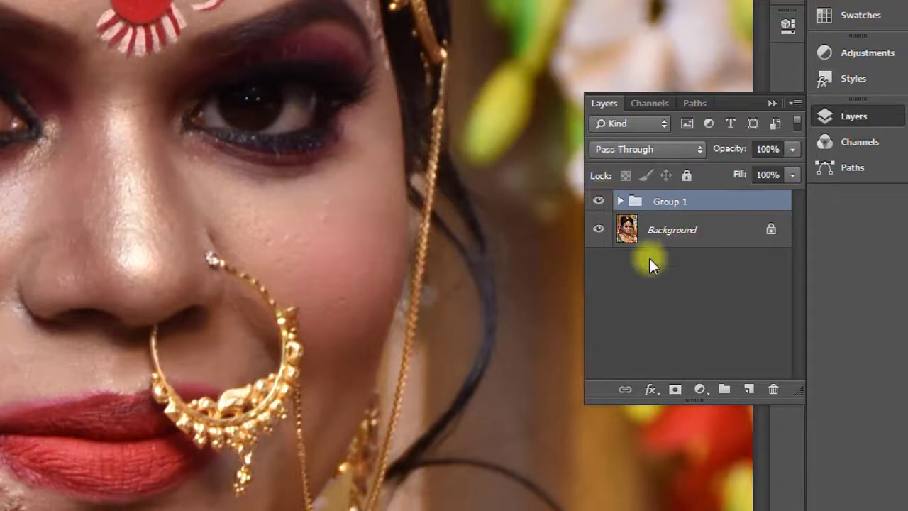
Expand the group and convert the skin layer to a smart object.
{"action": "left_click", "coordinate": [621, 202]}
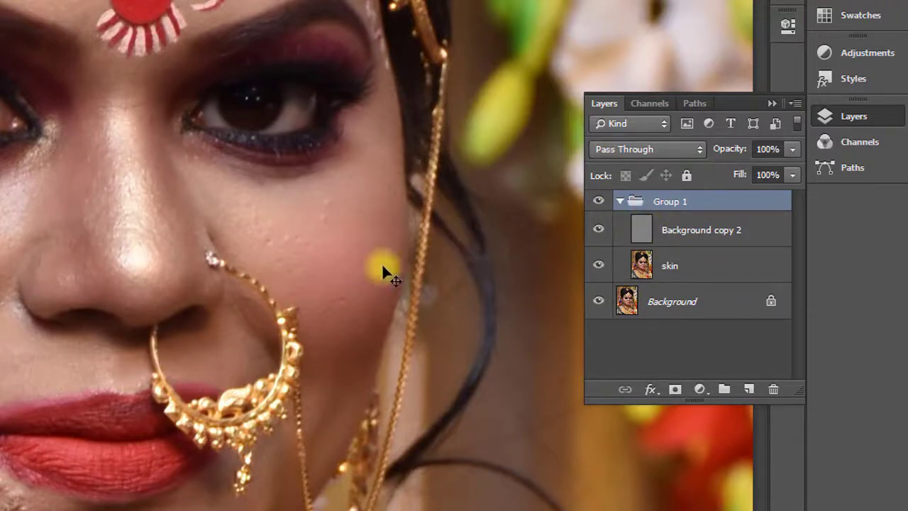
{"action": "scroll", "coordinate": [312, 206], "scroll_direction": "down", "scroll_amount": 4}
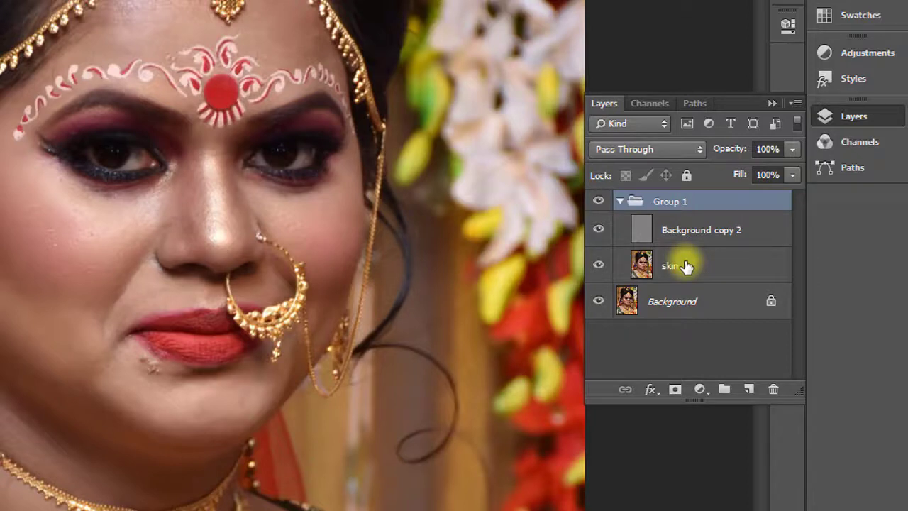
{"action": "left_click", "coordinate": [687, 266]}
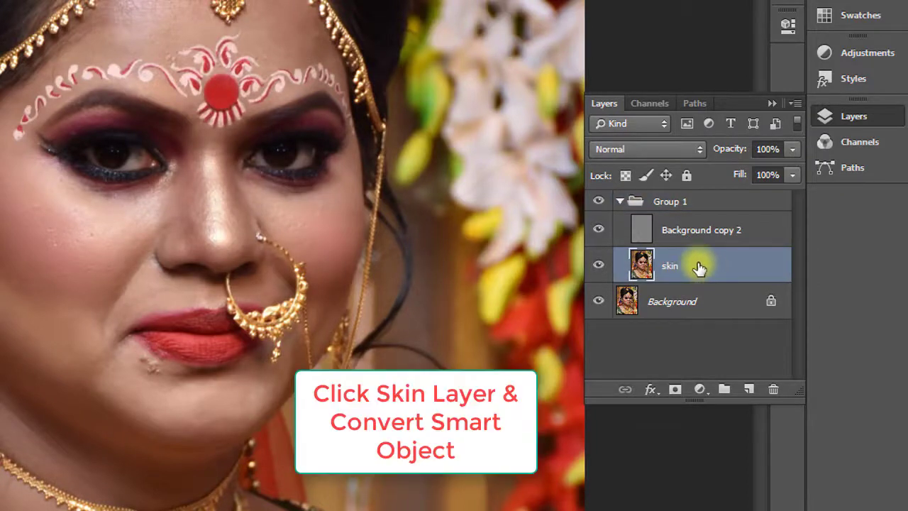
{"action": "right_click", "coordinate": [700, 267]}
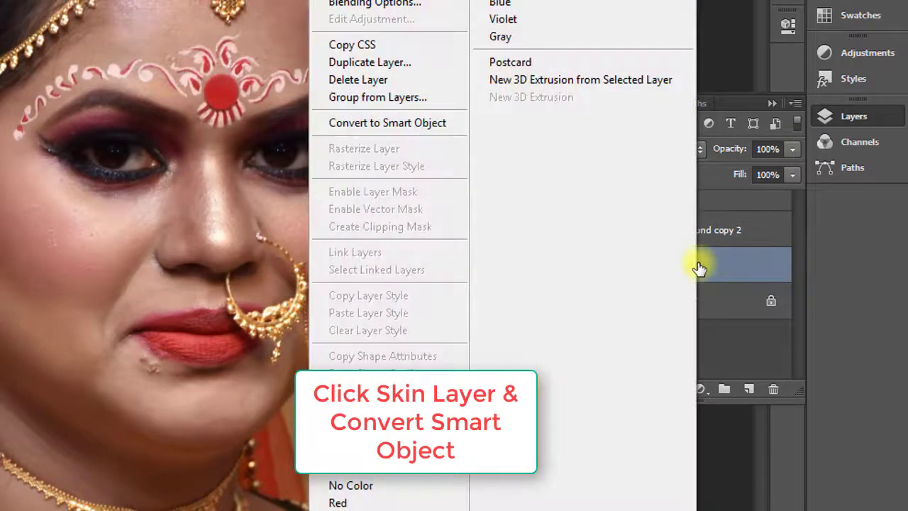
{"action": "left_click", "coordinate": [409, 124]}
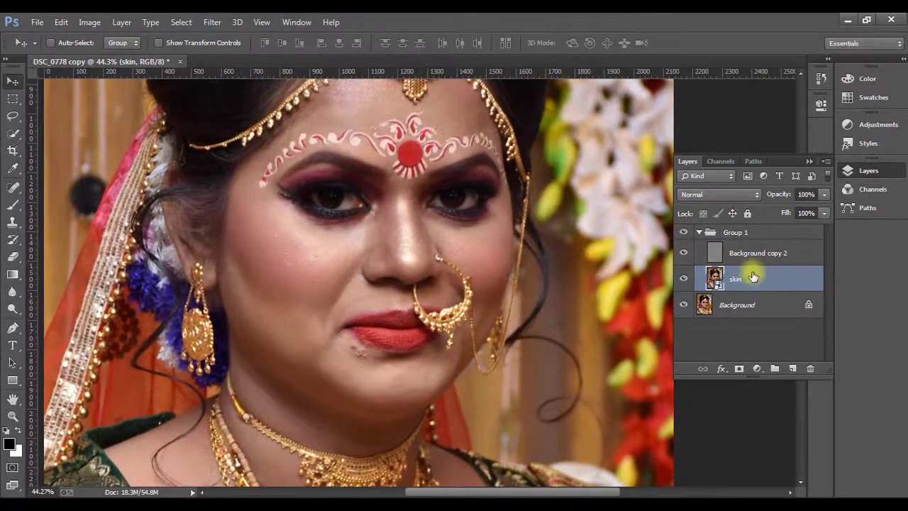
Apply a Gaussian Blur smart filter with a 9-pixel radius to the skin layer, checking the nose and cheek in the preview.
{"action": "left_click", "coordinate": [212, 23]}
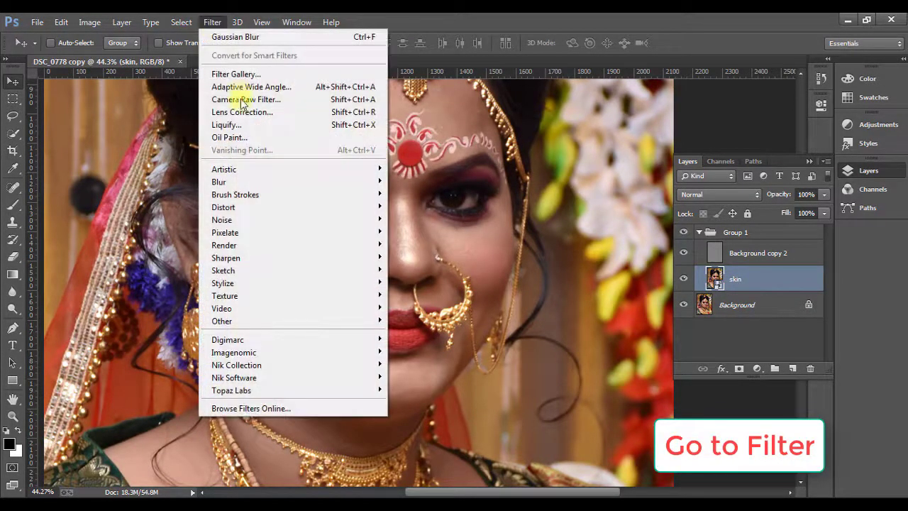
{"action": "mouse_move", "coordinate": [334, 183]}
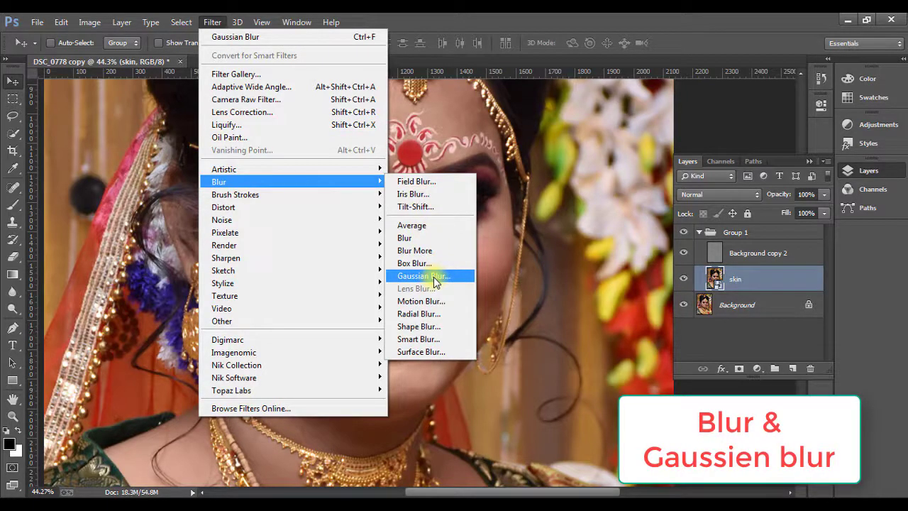
{"action": "left_click", "coordinate": [435, 282]}
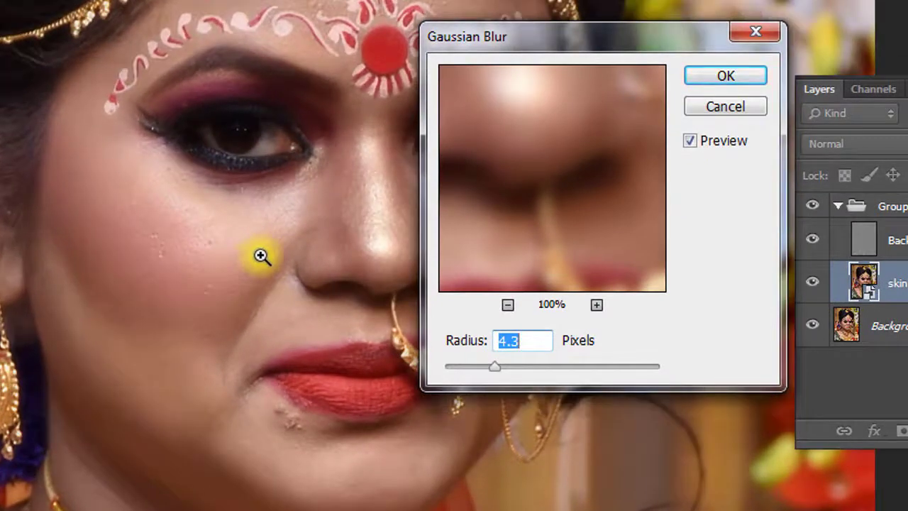
{"action": "left_click", "coordinate": [269, 250], "text": "ctrl"}
{"action": "left_click", "coordinate": [275, 248], "text": "ctrl"}
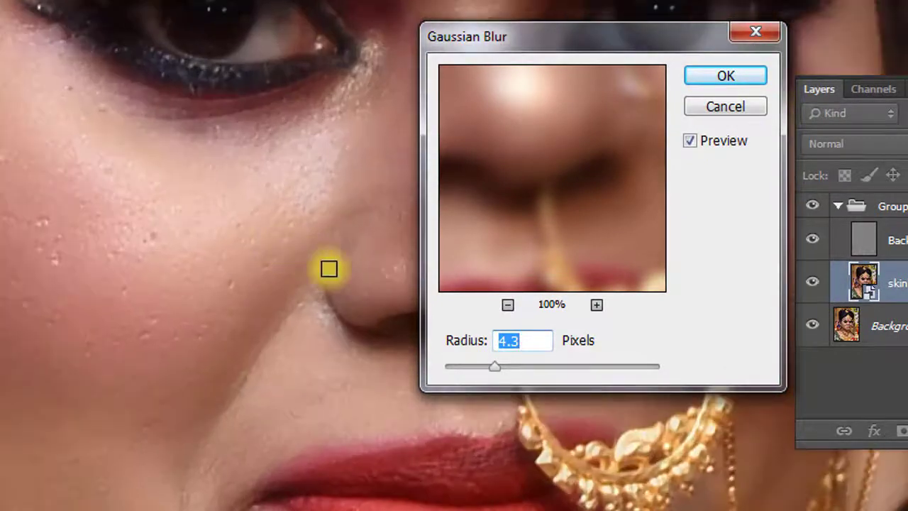
{"action": "left_click_drag", "start_coordinate": [345, 274], "coordinate": [136, 275]}
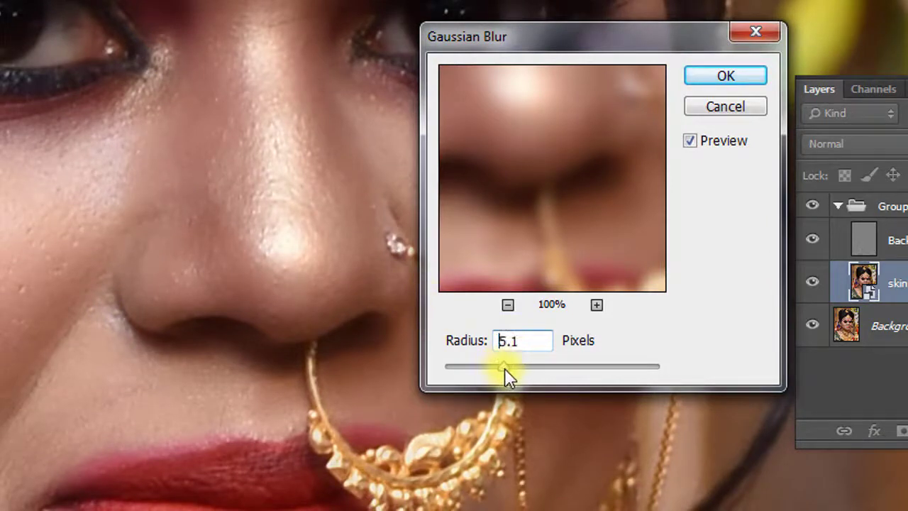
{"action": "left_click_drag", "start_coordinate": [516, 369], "coordinate": [537, 369]}
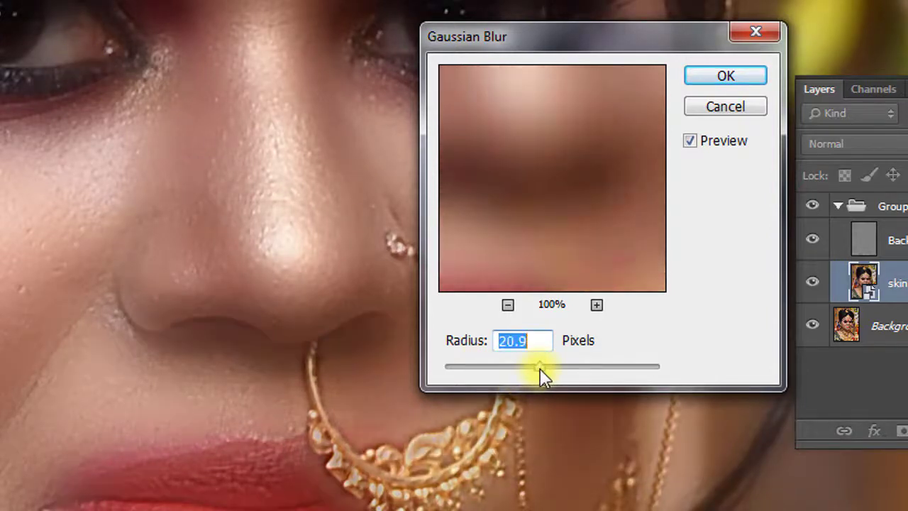
{"action": "left_click_drag", "start_coordinate": [537, 374], "coordinate": [529, 373]}
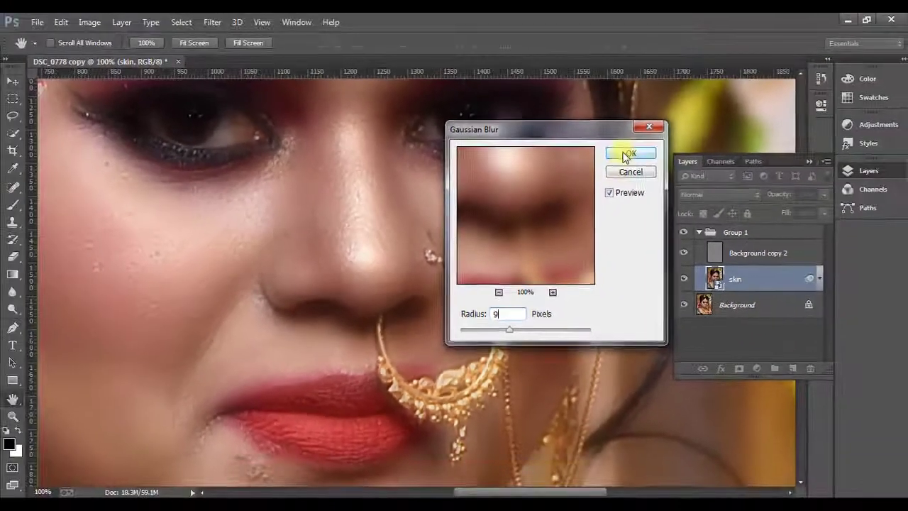
{"action": "left_click", "coordinate": [726, 75]}
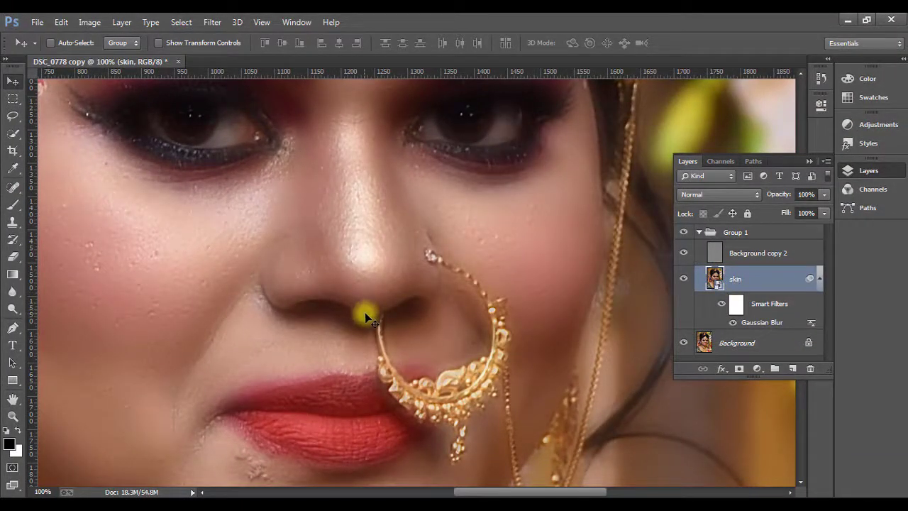
Add a black layer mask to the skin layer and set up a 90-pixel brush at 85% opacity.
{"action": "scroll", "coordinate": [396, 305], "scroll_direction": "down", "scroll_amount": 5}
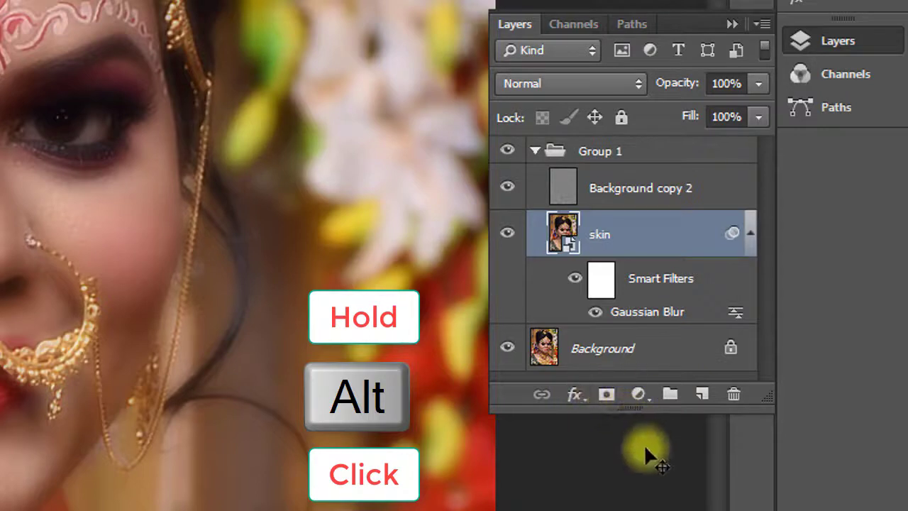
{"action": "left_click", "coordinate": [609, 399], "text": "alt"}
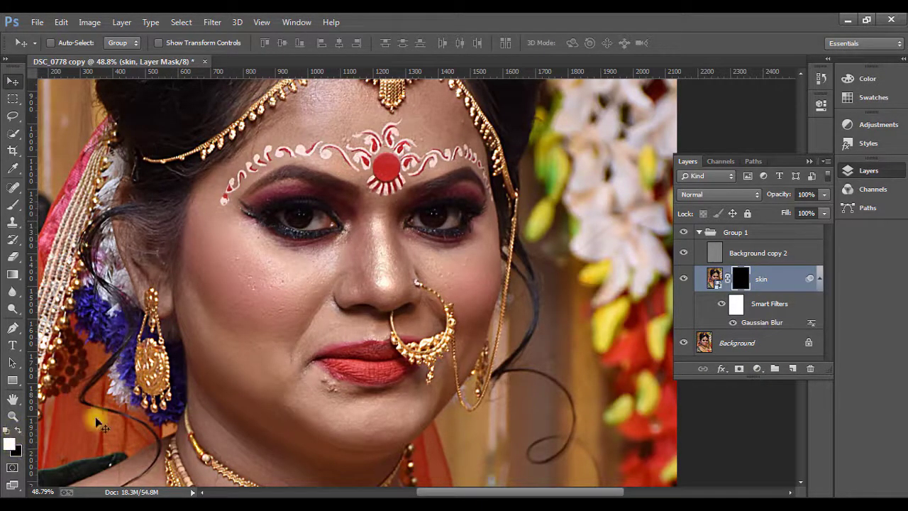
{"action": "left_click", "coordinate": [11, 207]}
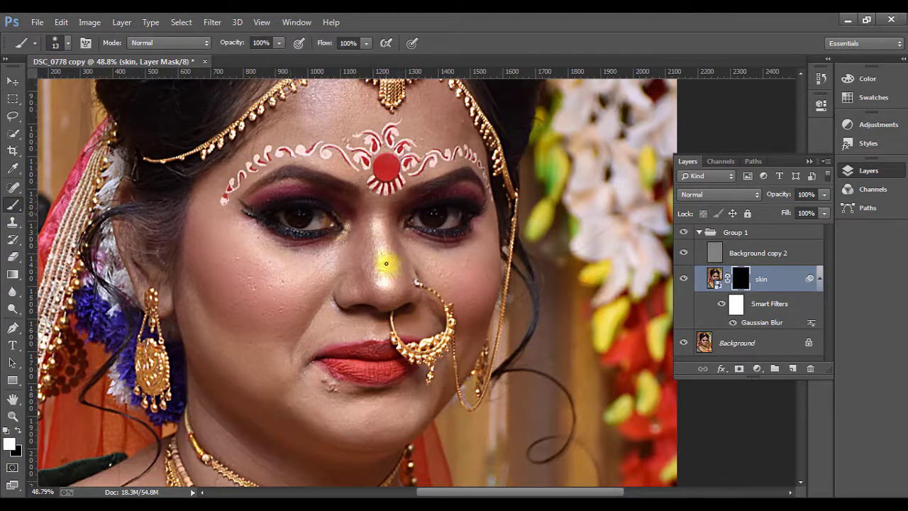
{"action": "key", "text": "bracketleft"}
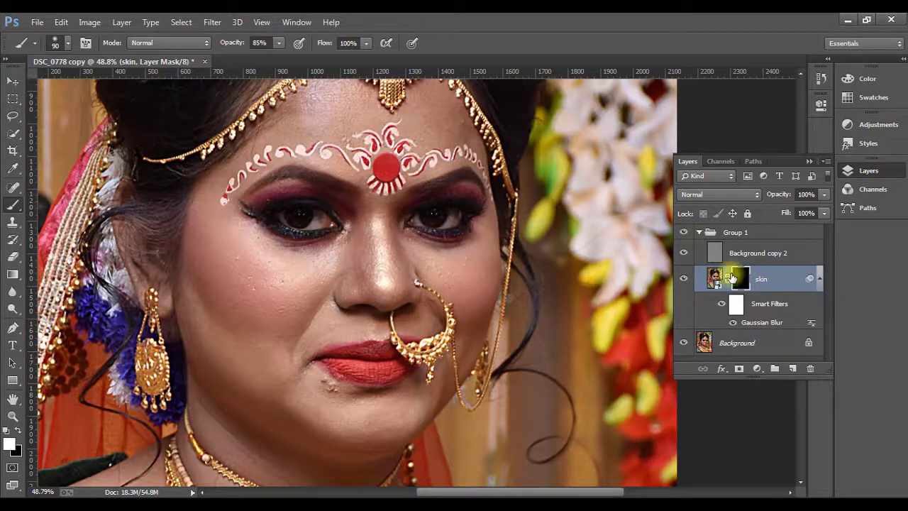
Paint white on the skin layer's mask over the nose, cheek and jaw to reveal the smoothing.
{"action": "scroll", "coordinate": [386, 254], "scroll_direction": "up", "scroll_amount": 3}
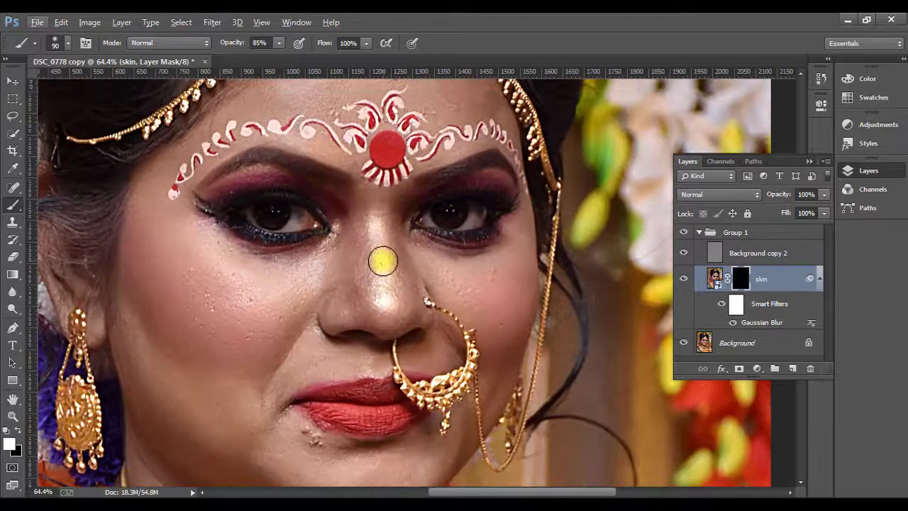
{"action": "scroll", "coordinate": [379, 269], "scroll_direction": "up", "scroll_amount": 2}
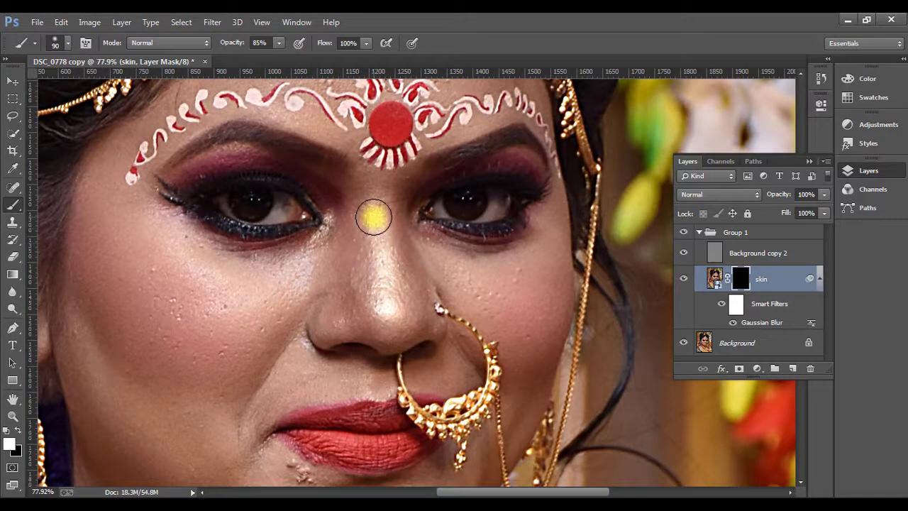
{"action": "mouse_move", "coordinate": [370, 223]}
{"action": "left_mouse_down"}
{"action": "mouse_move", "coordinate": [370, 287]}
{"action": "mouse_move", "coordinate": [376, 236]}
{"action": "mouse_move", "coordinate": [397, 285]}
{"action": "mouse_move", "coordinate": [387, 253]}
{"action": "mouse_move", "coordinate": [370, 310]}
{"action": "mouse_move", "coordinate": [357, 244]}
{"action": "mouse_move", "coordinate": [344, 280]}
{"action": "mouse_move", "coordinate": [346, 245]}
{"action": "mouse_move", "coordinate": [284, 272]}
{"action": "mouse_move", "coordinate": [328, 240]}
{"action": "mouse_move", "coordinate": [251, 340]}
{"action": "mouse_move", "coordinate": [264, 298]}
{"action": "mouse_move", "coordinate": [225, 292]}
{"action": "mouse_move", "coordinate": [185, 317]}
{"action": "mouse_move", "coordinate": [195, 295]}
{"action": "mouse_move", "coordinate": [187, 282]}
{"action": "mouse_move", "coordinate": [141, 309]}
{"action": "mouse_move", "coordinate": [165, 292]}
{"action": "mouse_move", "coordinate": [230, 347]}
{"action": "left_mouse_up"}
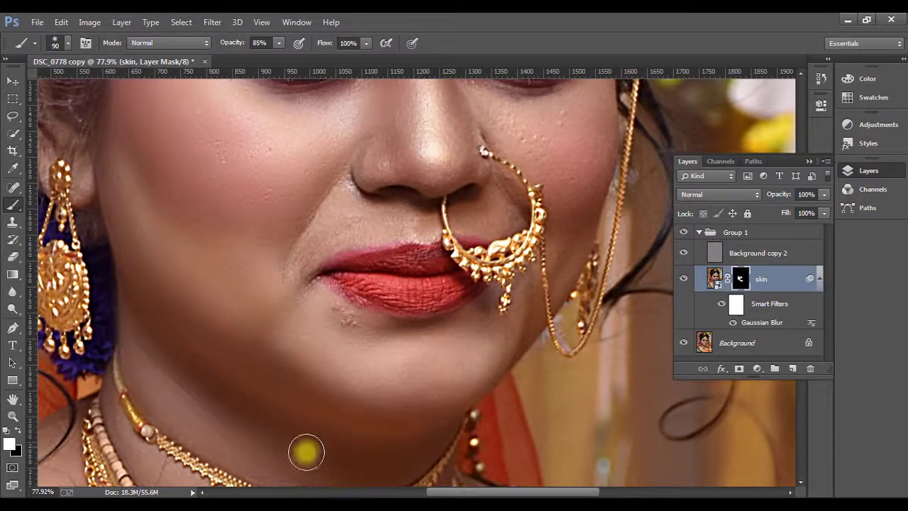
{"action": "left_click_drag", "start_coordinate": [503, 341], "coordinate": [444, 414]}
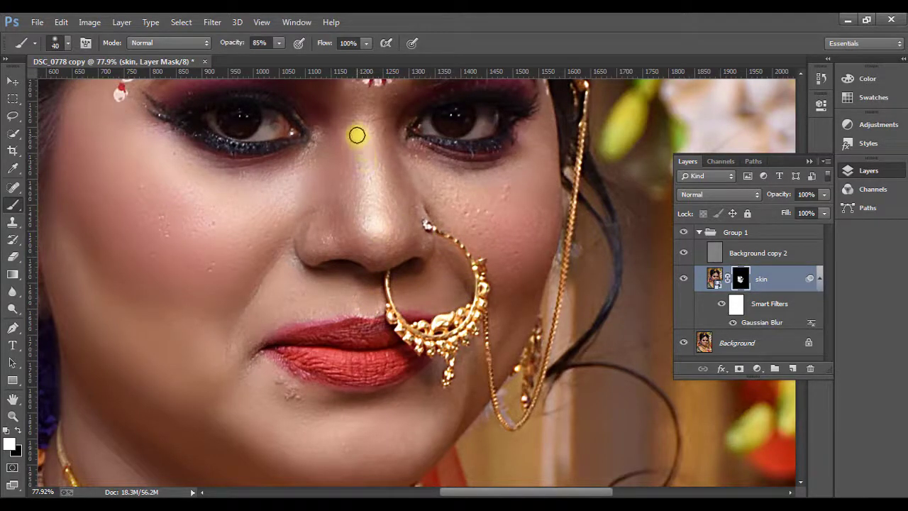
Paint the skin mask white over the cheek beside the nose ring and the chin with a 60-pixel brush.
{"action": "key", "text": "bracketright"}
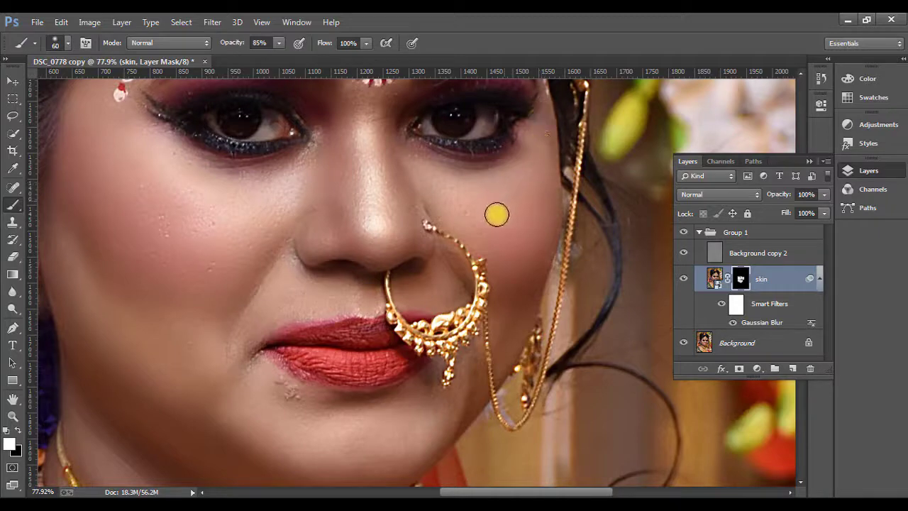
{"action": "left_click_drag", "start_coordinate": [442, 422], "coordinate": [460, 280]}
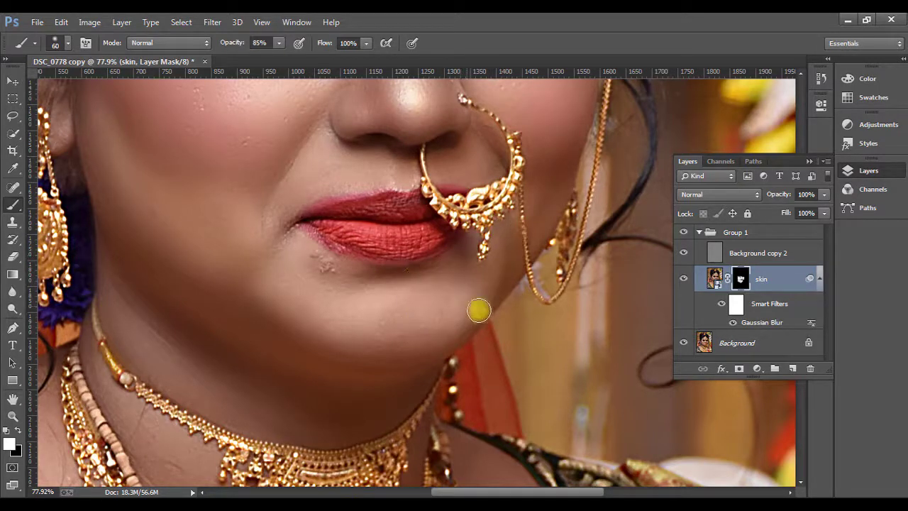
{"action": "mouse_move", "coordinate": [339, 322]}
{"action": "left_mouse_down"}
{"action": "mouse_move", "coordinate": [494, 349]}
{"action": "mouse_move", "coordinate": [414, 284]}
{"action": "mouse_move", "coordinate": [402, 236]}
{"action": "left_mouse_up"}
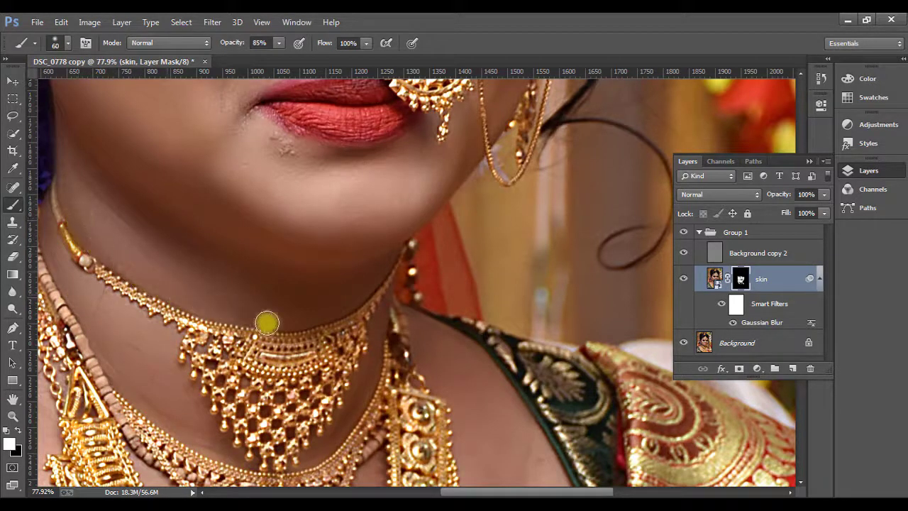
Paint the skin layer's mask white over the neck and forehead with the 60-pixel brush at 85% opacity.
{"action": "left_click_drag", "start_coordinate": [386, 385], "coordinate": [471, 194]}
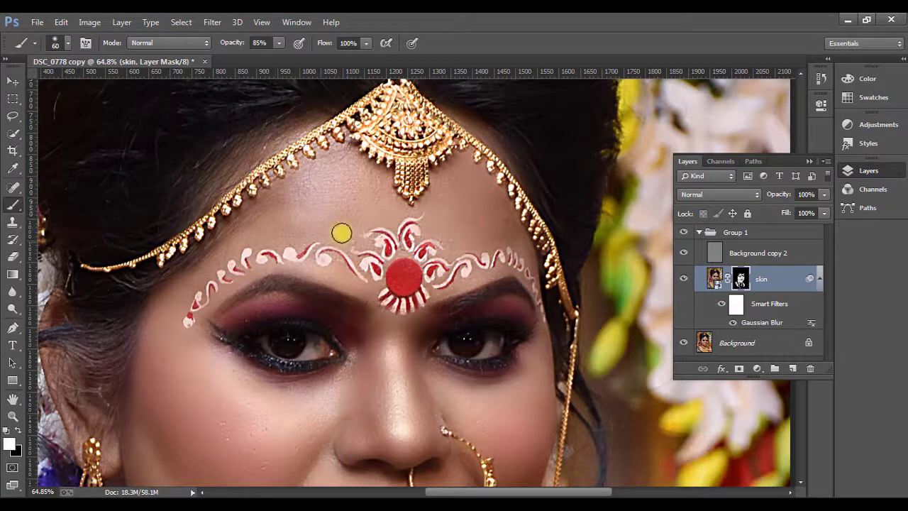
{"action": "key", "text": "u"}
{"action": "key", "text": "b"}
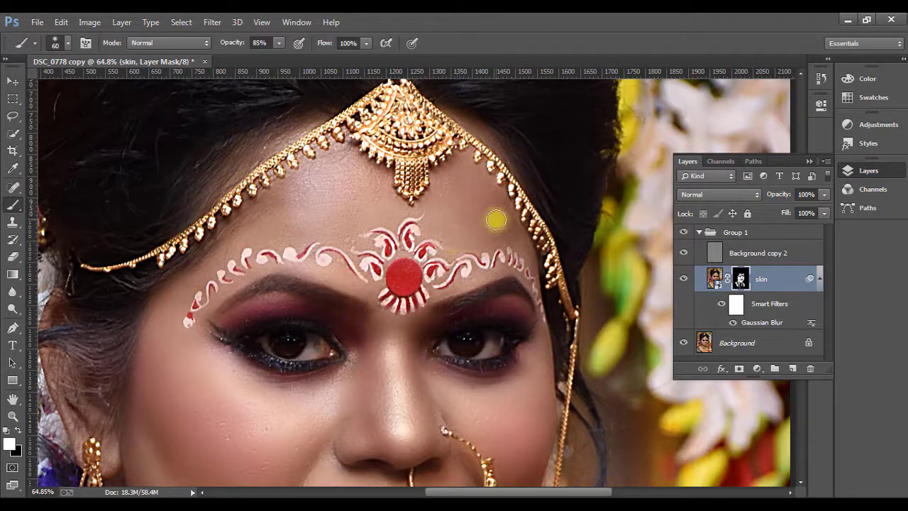
{"action": "left_click_drag", "start_coordinate": [534, 410], "coordinate": [559, 262]}
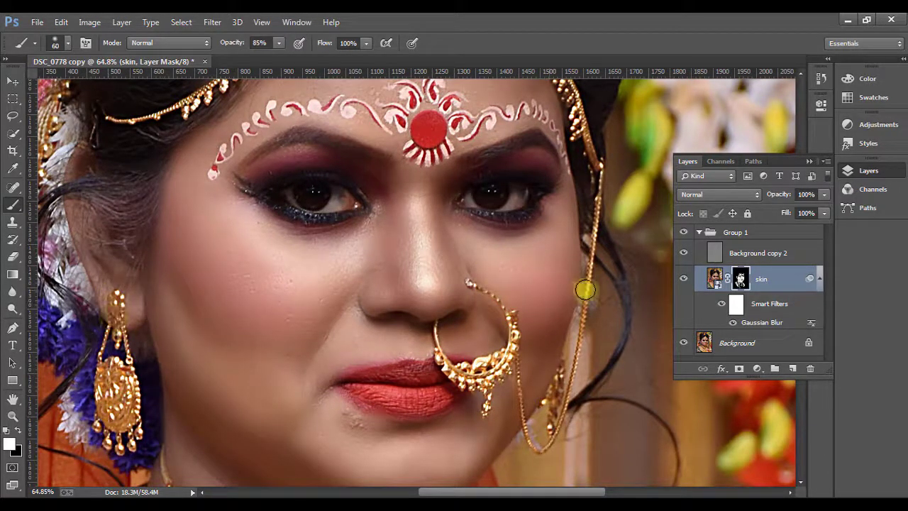
Compare the face before and after retouching by showing only the Background layer and restoring the other layers, at two zoom levels.
{"action": "key", "text": "ctrl+0"}
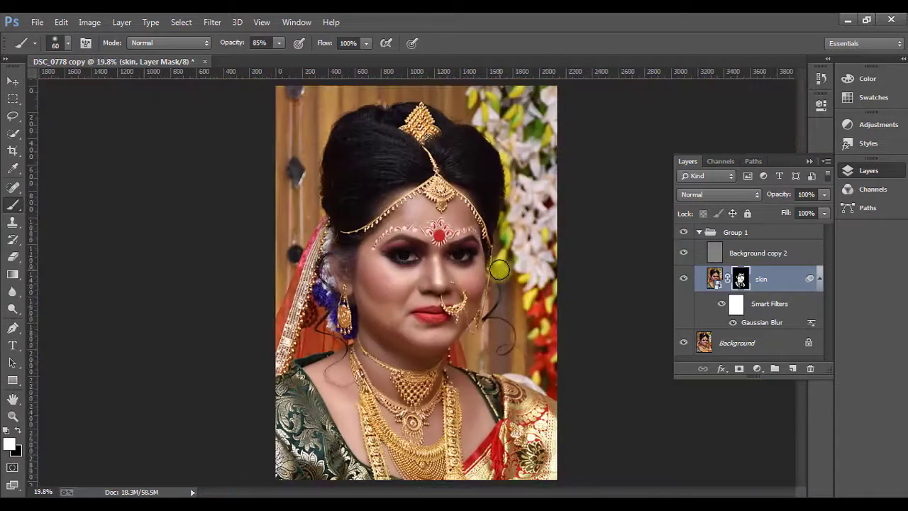
{"action": "scroll", "coordinate": [520, 261], "scroll_direction": "up", "scroll_amount": 1}
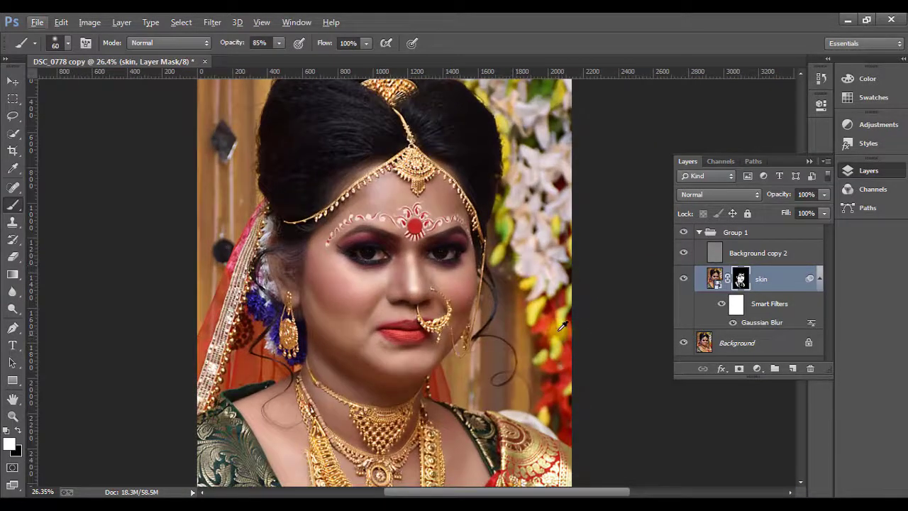
{"action": "scroll", "coordinate": [559, 331], "scroll_direction": "up", "scroll_amount": 1}
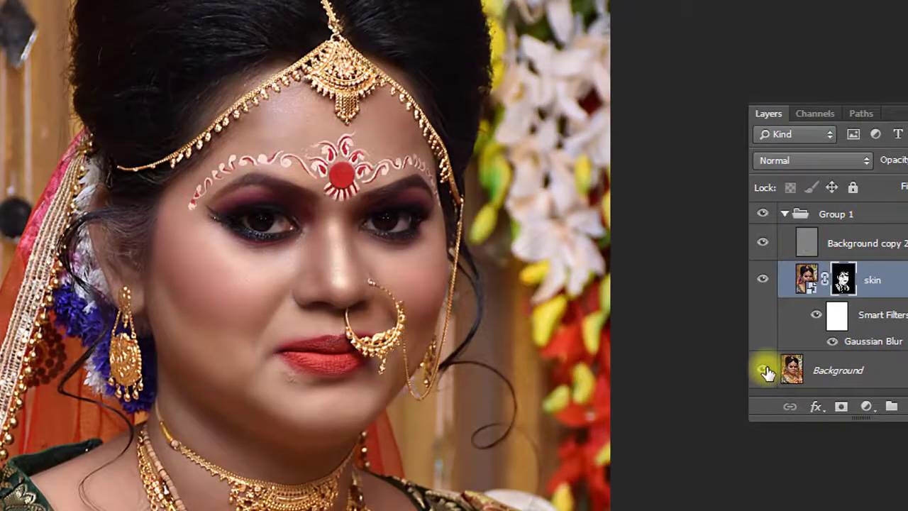
{"action": "left_click", "coordinate": [764, 371], "text": "alt"}
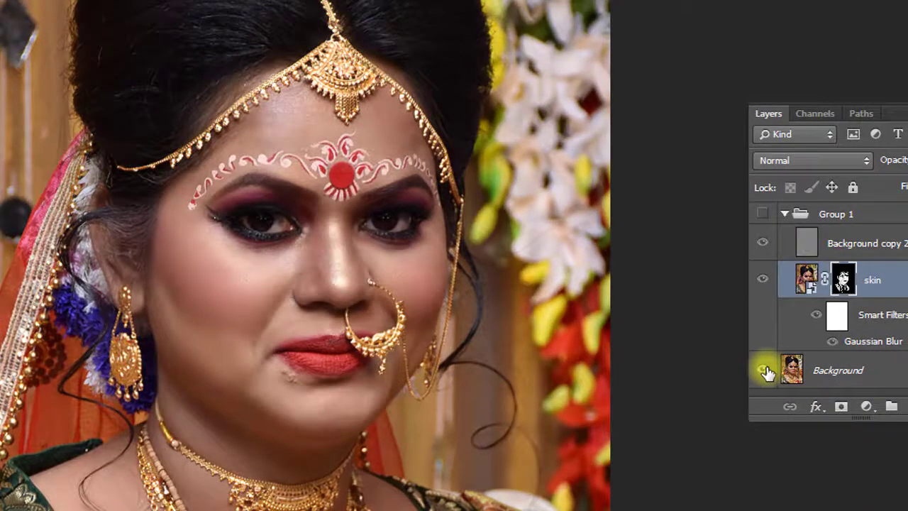
{"action": "scroll", "coordinate": [355, 264], "scroll_direction": "up", "scroll_amount": 3}
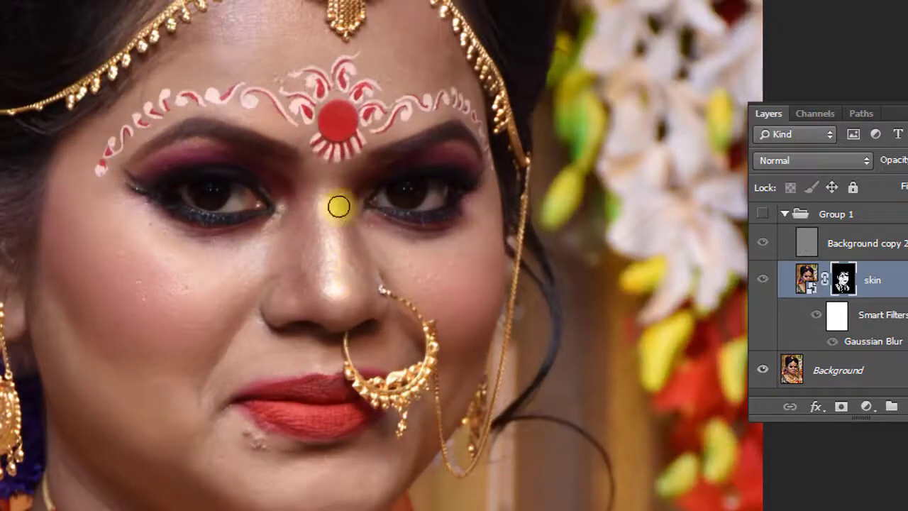
{"action": "left_click", "coordinate": [764, 374], "text": "alt"}
{"action": "scroll", "coordinate": [359, 241], "scroll_direction": "up", "scroll_amount": 4}
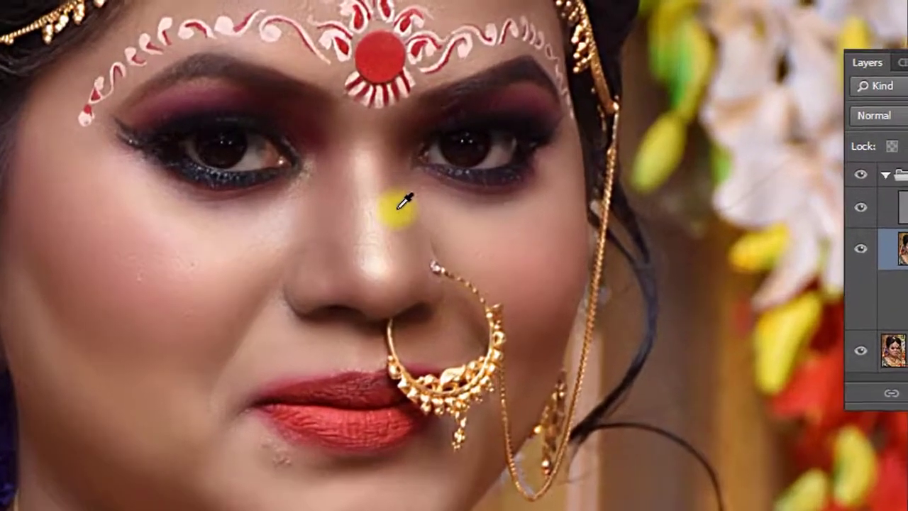
{"action": "scroll", "coordinate": [359, 241], "scroll_direction": "down", "scroll_amount": 1}
{"action": "scroll", "coordinate": [409, 198], "scroll_direction": "down", "scroll_amount": 1}
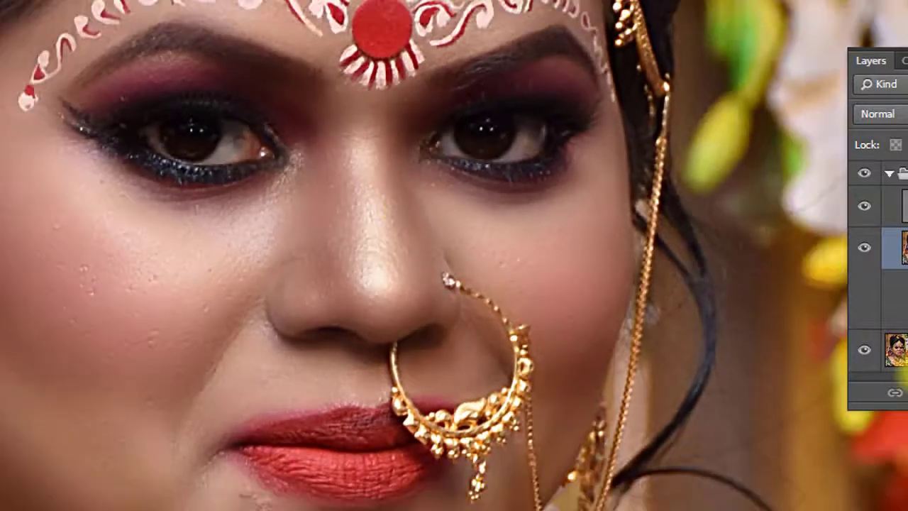
{"action": "left_click", "coordinate": [865, 355], "text": "alt"}
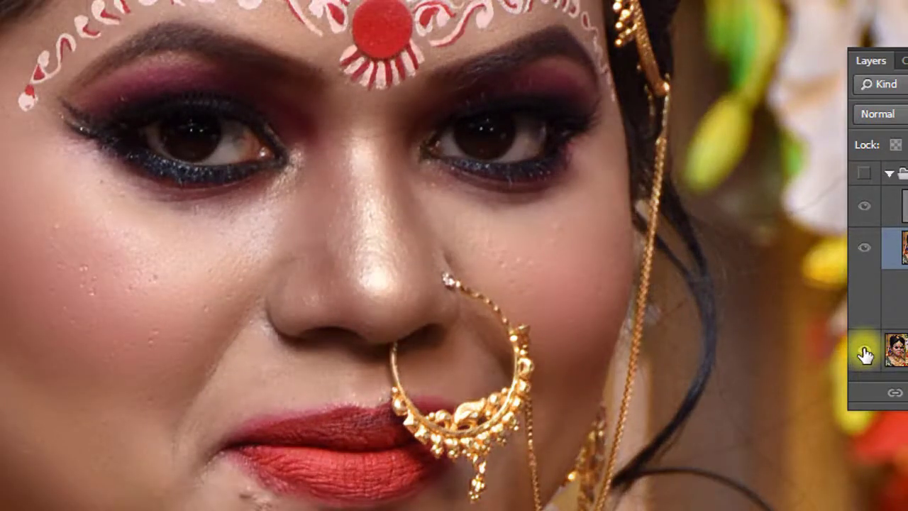
{"action": "left_click", "coordinate": [866, 355], "text": "alt"}
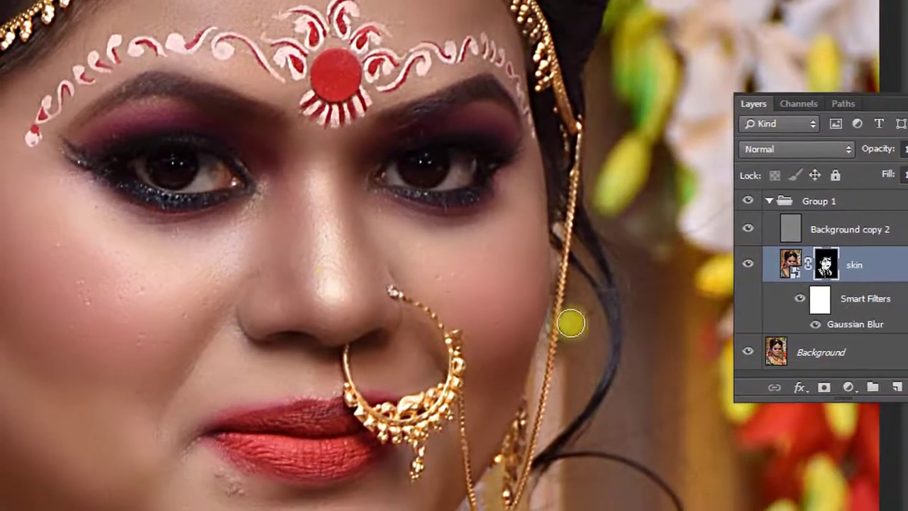
Examine the smoothed skin on the face, from close-up to the whole portrait.
{"action": "scroll", "coordinate": [357, 263], "scroll_direction": "down", "scroll_amount": 1}
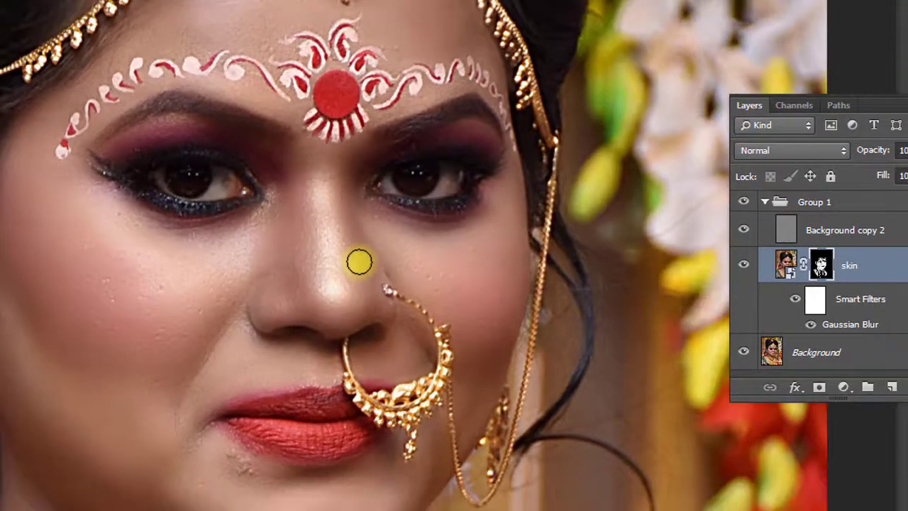
{"action": "scroll", "coordinate": [359, 259], "scroll_direction": "down", "scroll_amount": 1}
{"action": "scroll", "coordinate": [319, 197], "scroll_direction": "down", "scroll_amount": 1}
{"action": "scroll", "coordinate": [276, 170], "scroll_direction": "up", "scroll_amount": 1}
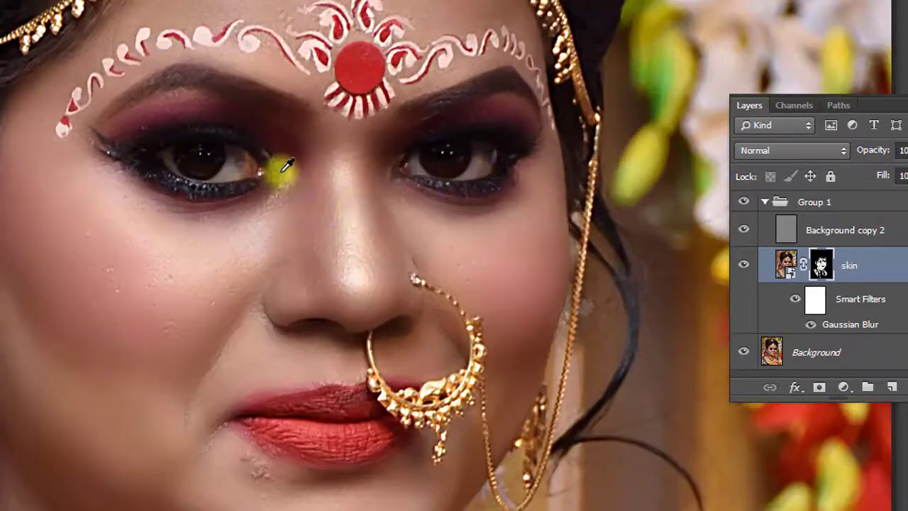
{"action": "scroll", "coordinate": [284, 160], "scroll_direction": "down", "scroll_amount": 1}
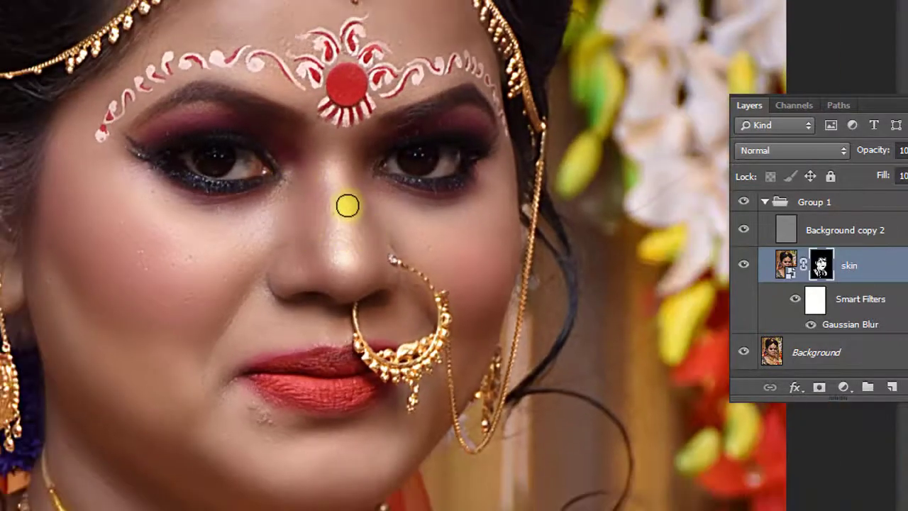
{"action": "scroll", "coordinate": [331, 196], "scroll_direction": "down", "scroll_amount": 1}
{"action": "scroll", "coordinate": [345, 173], "scroll_direction": "down", "scroll_amount": 1}
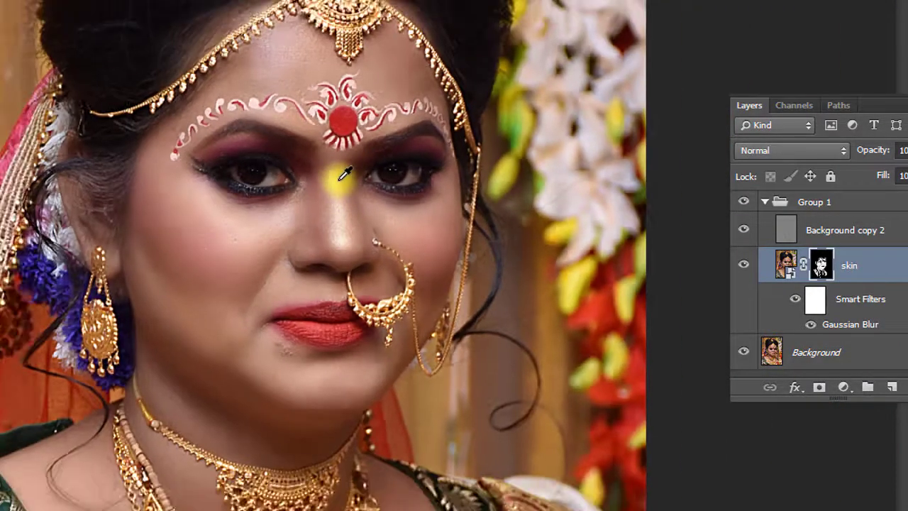
{"action": "scroll", "coordinate": [360, 192], "scroll_direction": "down", "scroll_amount": 1}
{"action": "scroll", "coordinate": [395, 214], "scroll_direction": "up", "scroll_amount": 2}
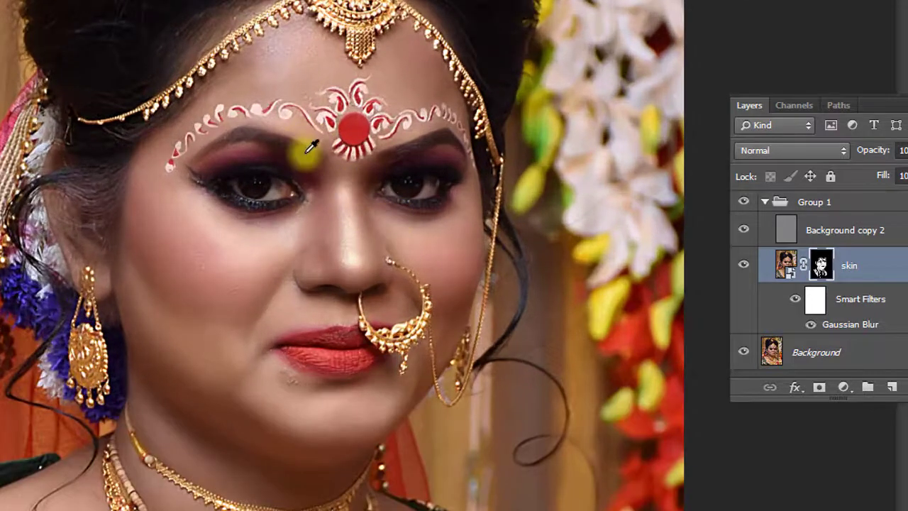
{"action": "scroll", "coordinate": [304, 149], "scroll_direction": "up", "scroll_amount": 1}
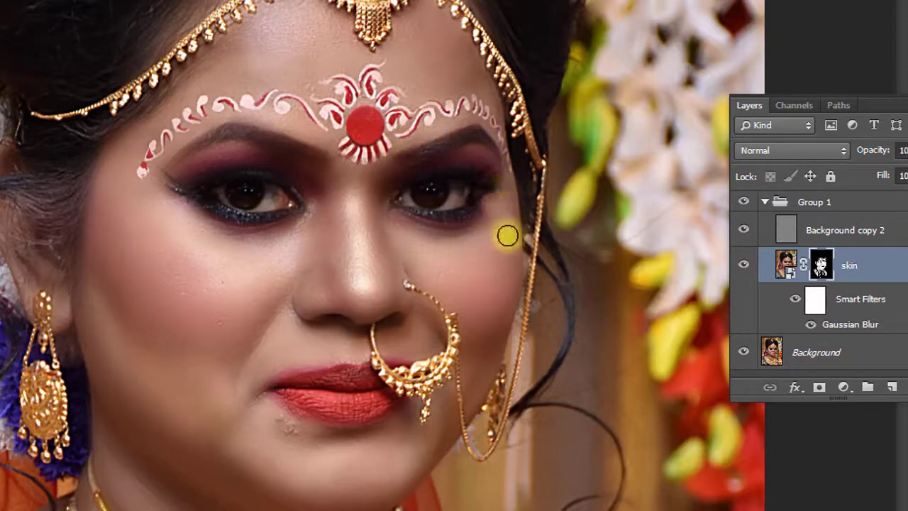
{"action": "scroll", "coordinate": [490, 199], "scroll_direction": "down", "scroll_amount": 3}
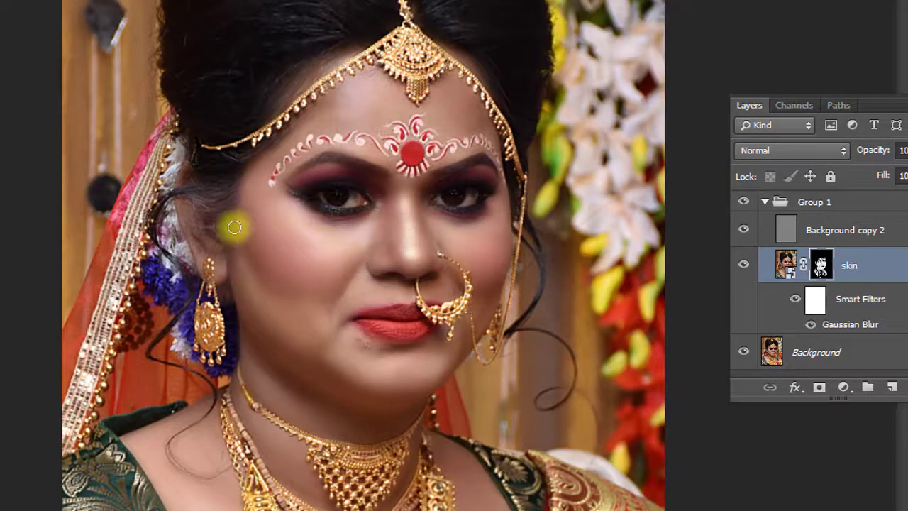
{"action": "scroll", "coordinate": [334, 151], "scroll_direction": "down", "scroll_amount": 3}
{"action": "scroll", "coordinate": [455, 107], "scroll_direction": "up", "scroll_amount": 1}
{"action": "scroll", "coordinate": [460, 75], "scroll_direction": "up", "scroll_amount": 1}
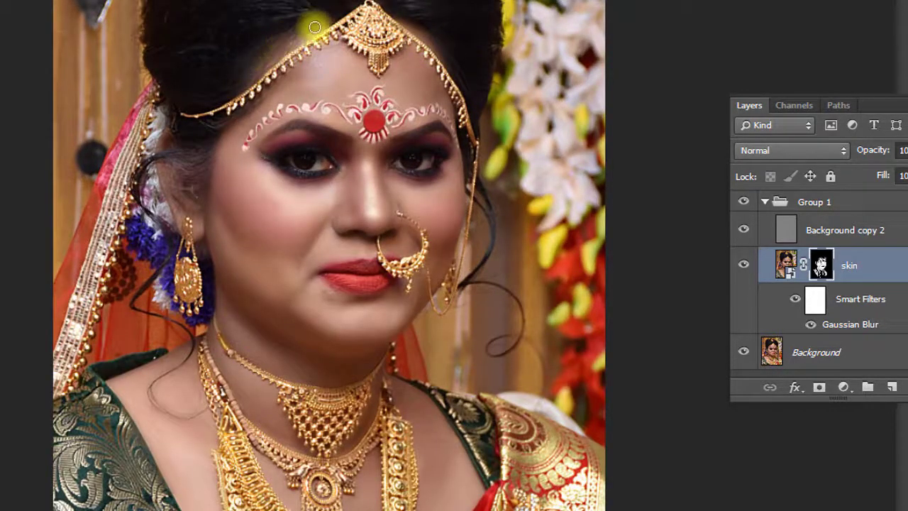
{"action": "scroll", "coordinate": [355, 218], "scroll_direction": "down", "scroll_amount": 1}
{"action": "scroll", "coordinate": [354, 217], "scroll_direction": "down", "scroll_amount": 1}
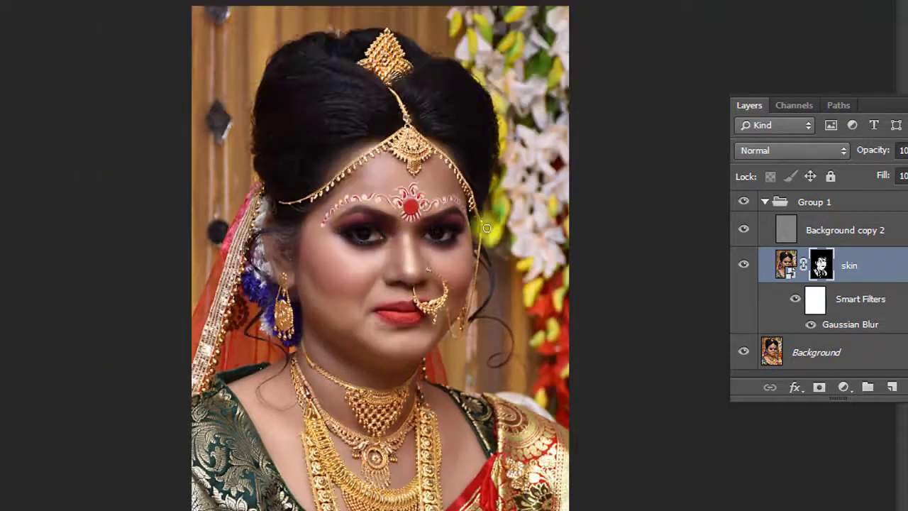
{"action": "scroll", "coordinate": [521, 203], "scroll_direction": "up", "scroll_amount": 1}
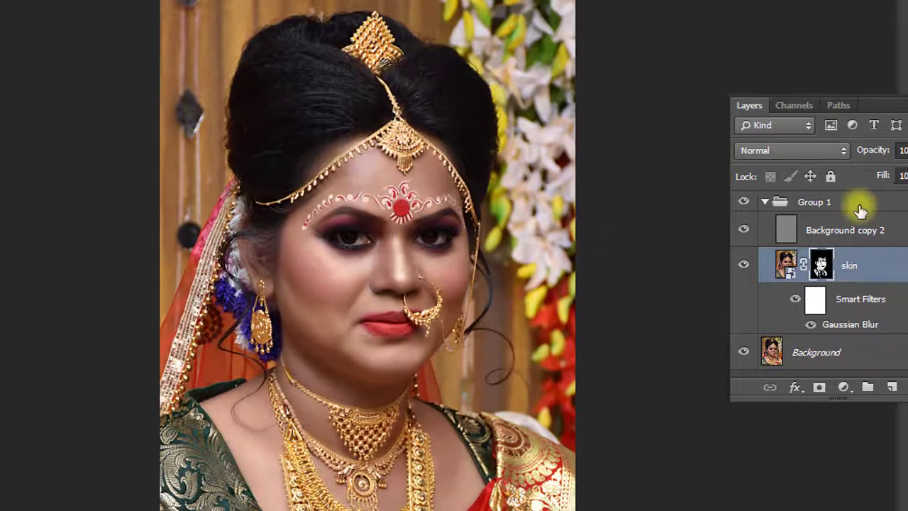
Collapse Group 1, stamp all visible layers into a new layer above it, and check that layer with the lower layers temporarily hidden.
{"action": "left_click", "coordinate": [766, 203]}
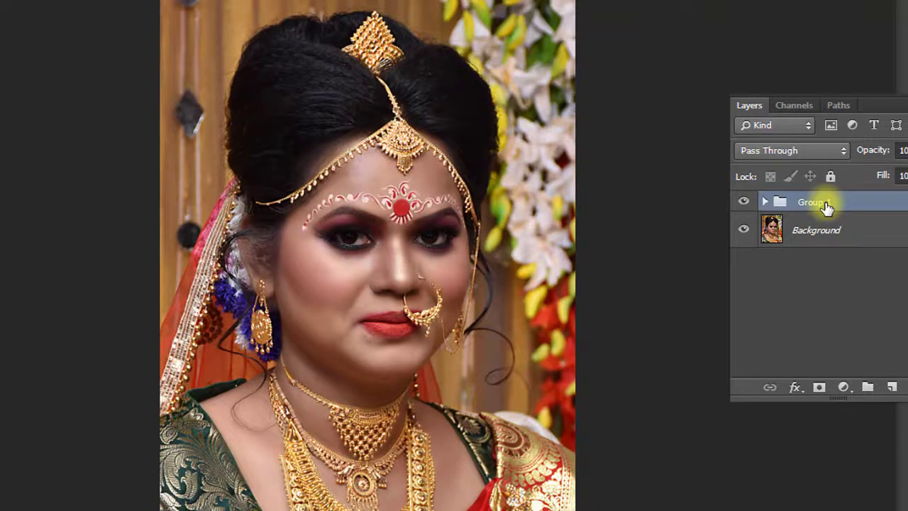
{"action": "key", "text": "ctrl+alt+shift+e"}
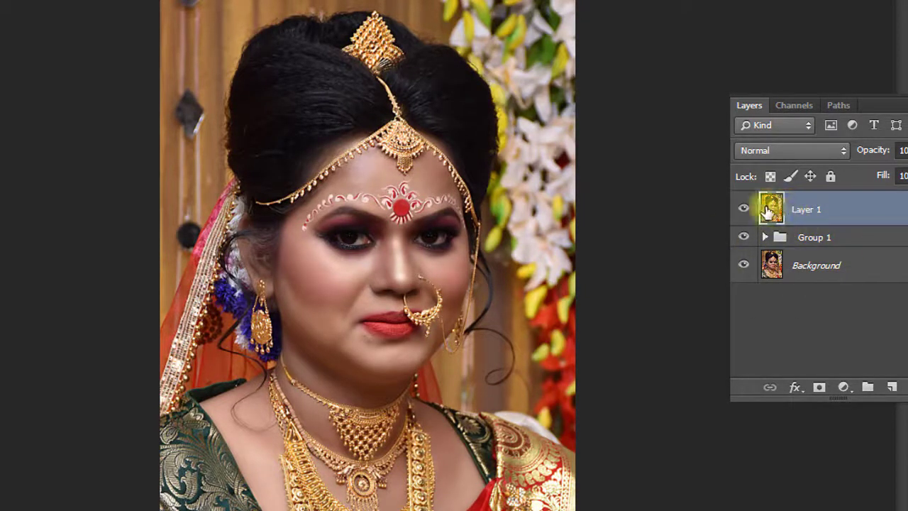
{"action": "left_click", "coordinate": [744, 237]}
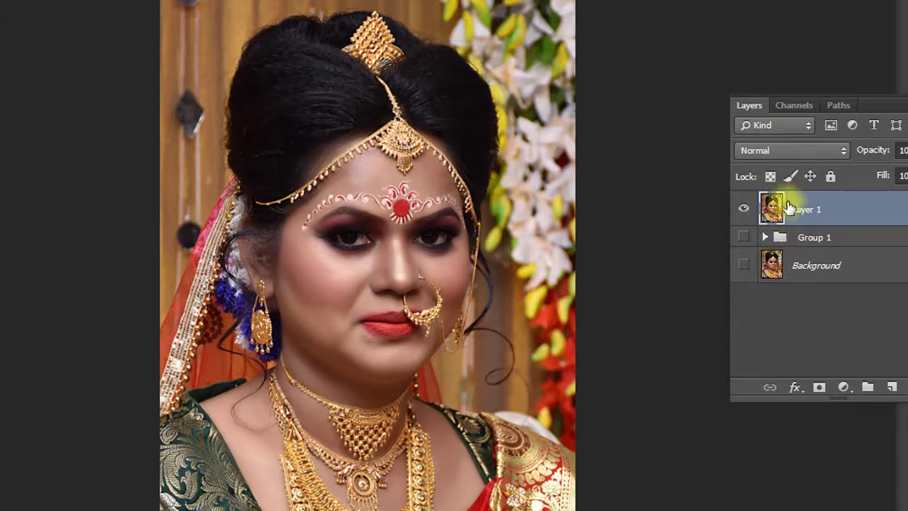
{"action": "left_click", "coordinate": [744, 237]}
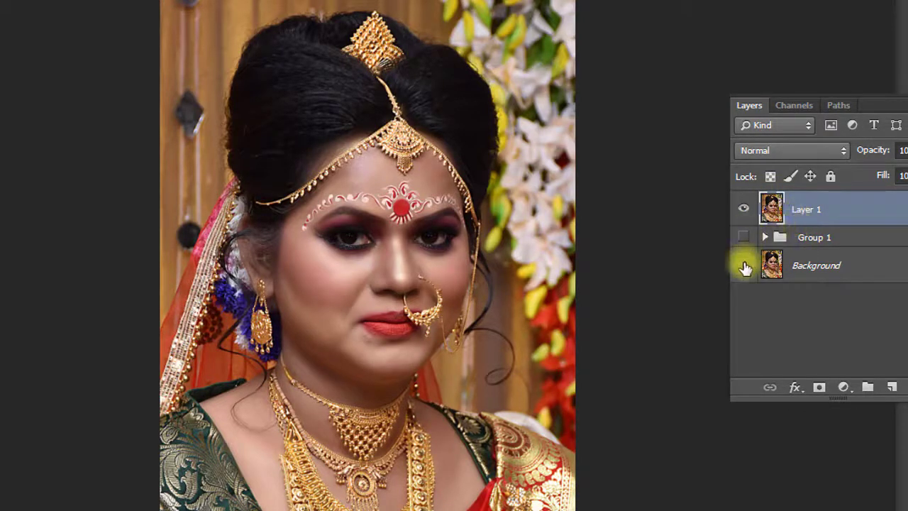
{"action": "left_click", "coordinate": [744, 264]}
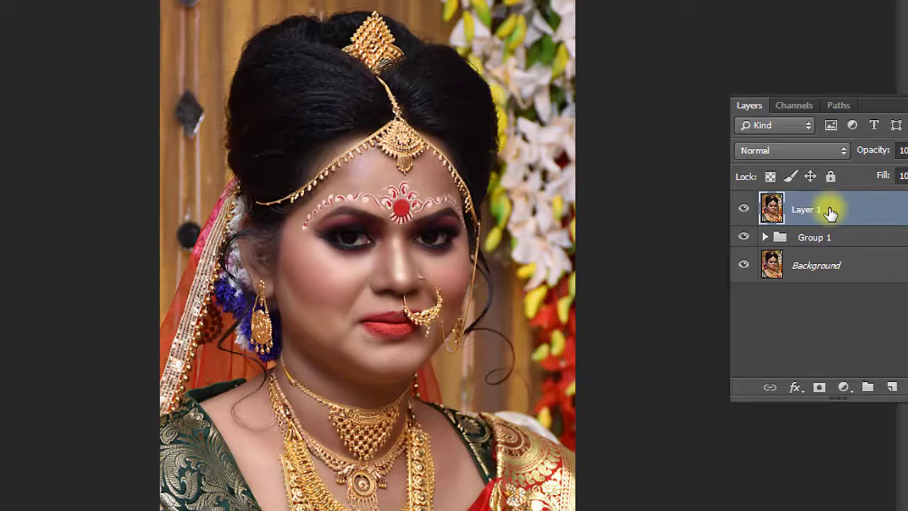
{"action": "scroll", "coordinate": [478, 172], "scroll_direction": "up", "scroll_amount": 9}
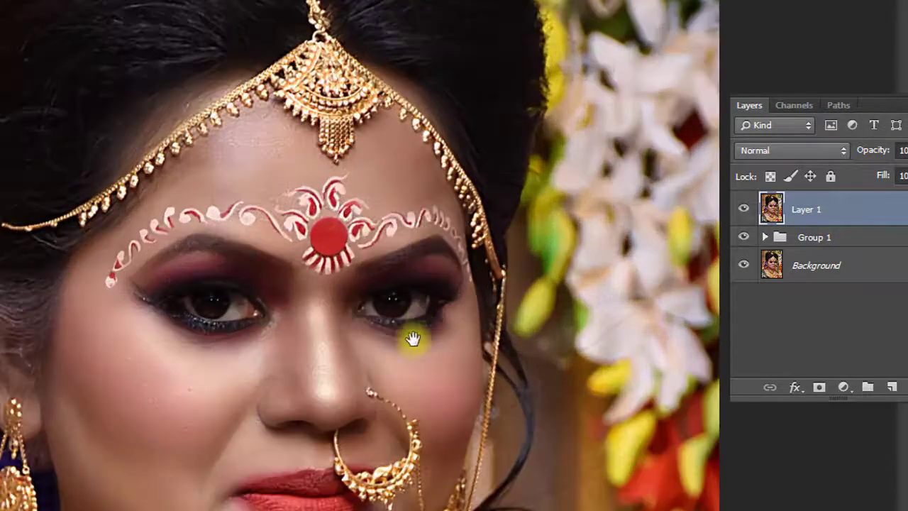
{"action": "left_click_drag", "start_coordinate": [413, 339], "coordinate": [471, 273]}
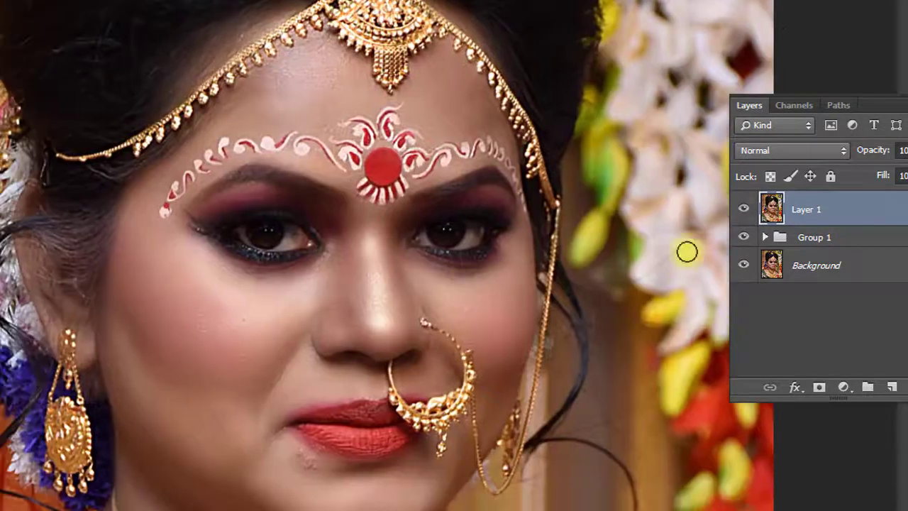
{"action": "left_click", "coordinate": [801, 150]}
{"action": "left_click", "coordinate": [859, 174]}
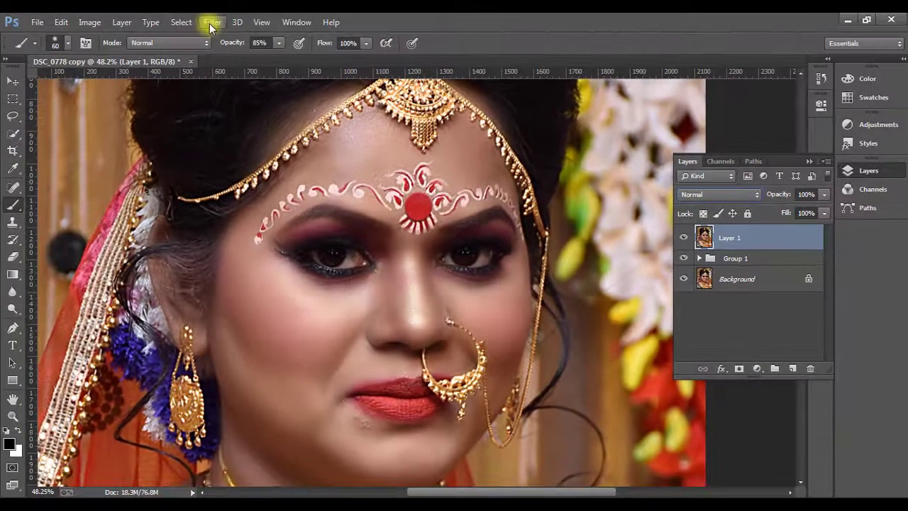
Apply the High Pass filter to the stamped Layer 1 with a radius of 1.9 pixels.
{"action": "left_click", "coordinate": [210, 24]}
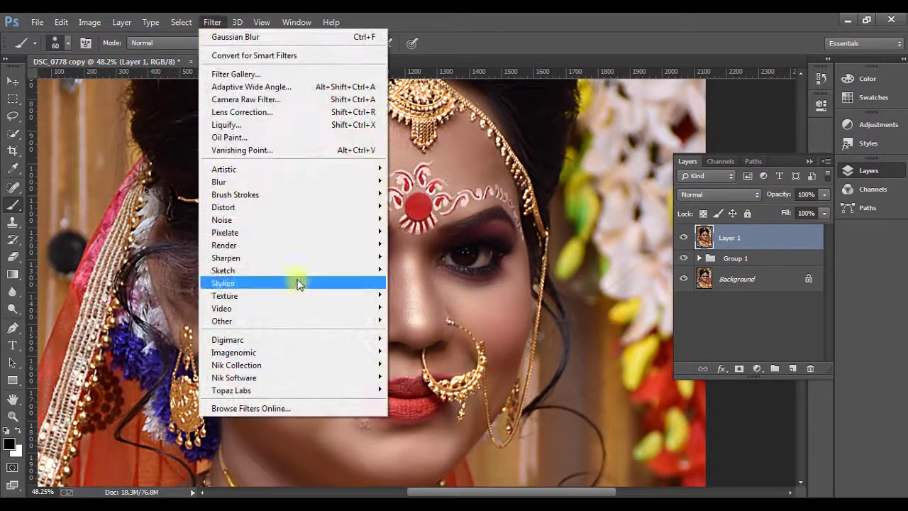
{"action": "mouse_move", "coordinate": [343, 327]}
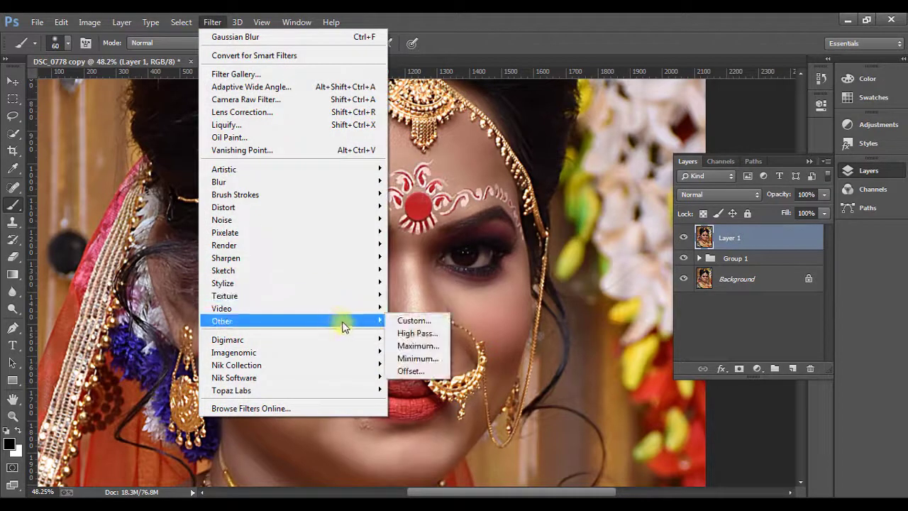
{"action": "left_click", "coordinate": [422, 335]}
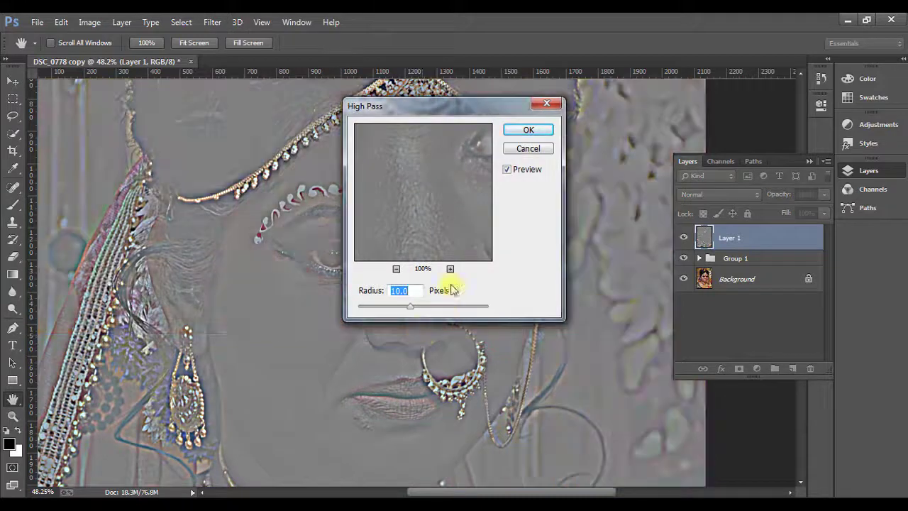
{"action": "left_click_drag", "start_coordinate": [421, 113], "coordinate": [548, 125]}
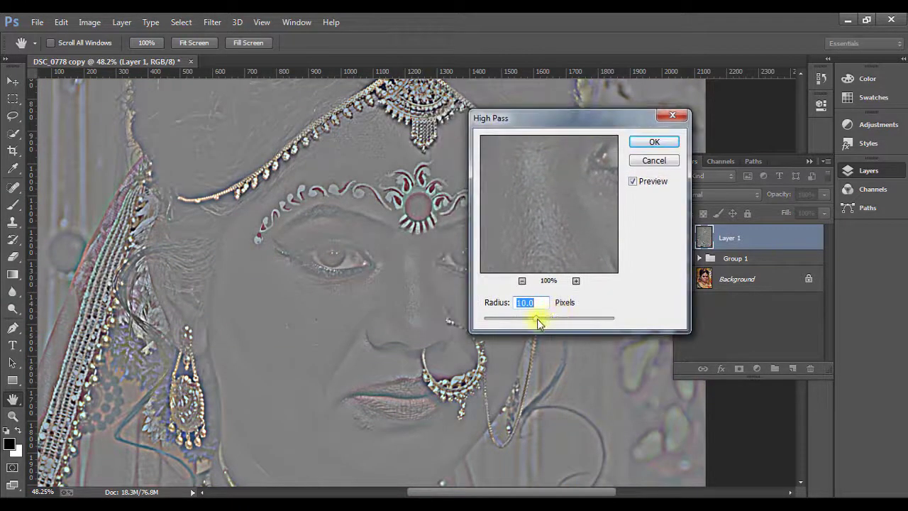
{"action": "left_click_drag", "start_coordinate": [495, 318], "coordinate": [504, 318]}
{"action": "left_click_drag", "start_coordinate": [533, 127], "coordinate": [620, 149]}
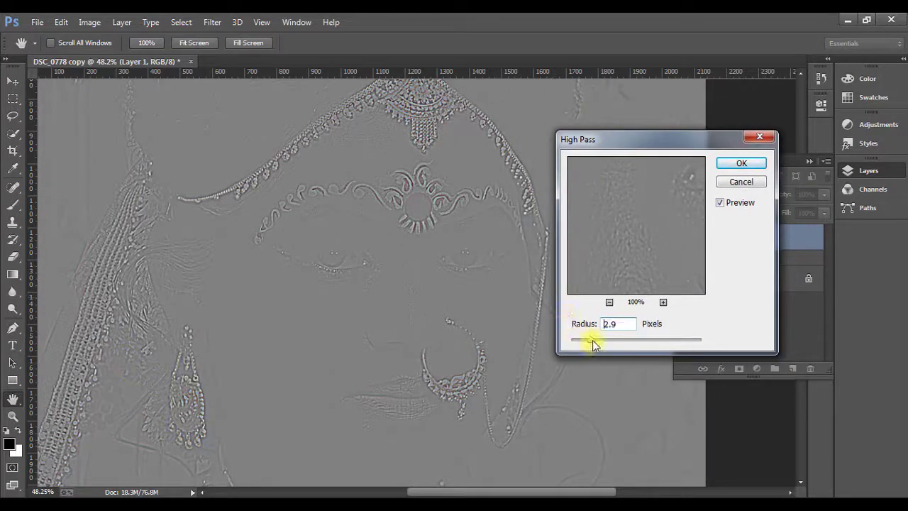
{"action": "left_click_drag", "start_coordinate": [596, 340], "coordinate": [586, 341]}
{"action": "mouse_move", "coordinate": [586, 341]}
{"action": "left_mouse_down"}
{"action": "mouse_move", "coordinate": [645, 341]}
{"action": "mouse_move", "coordinate": [583, 340]}
{"action": "left_mouse_up"}
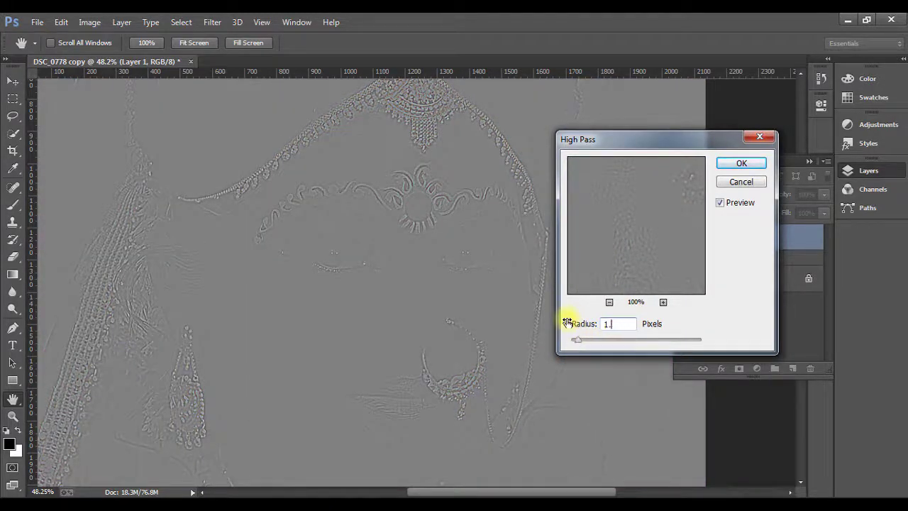
{"action": "type", "text": "9"}
{"action": "left_click", "coordinate": [740, 165]}
Set the blend mode of the High Pass layer, Layer 1, to Soft Light.
{"action": "key", "text": "b"}
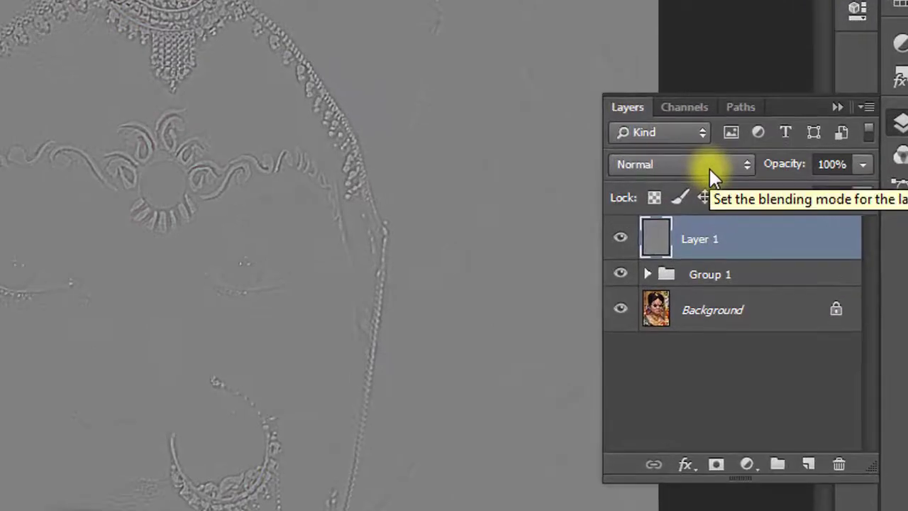
{"action": "left_click", "coordinate": [709, 169]}
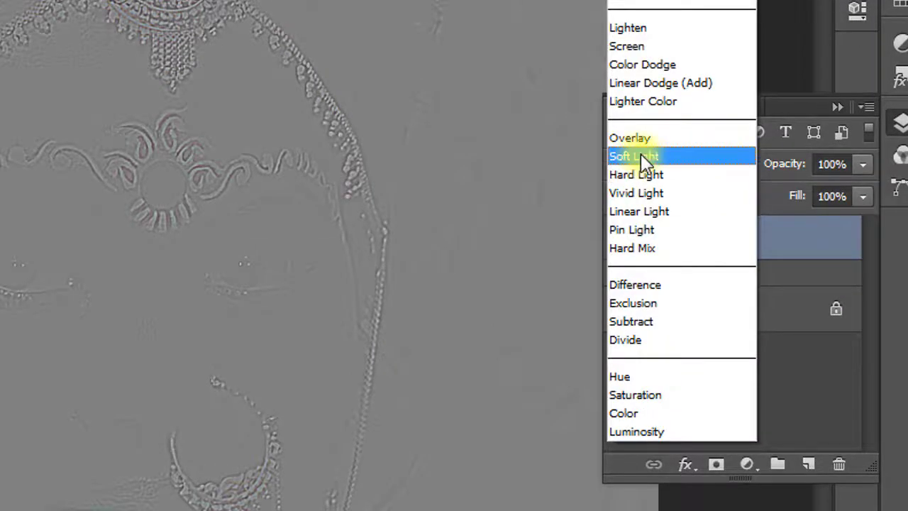
{"action": "left_click", "coordinate": [641, 155]}
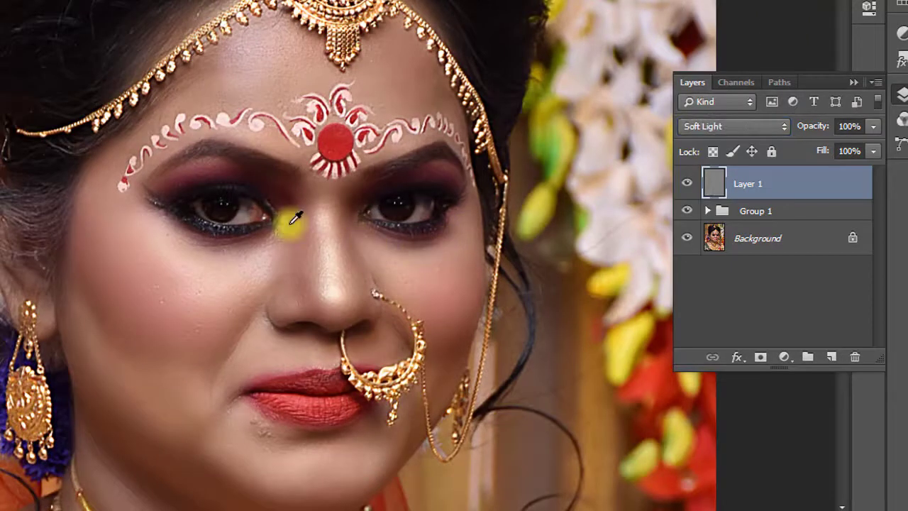
Compare the face with and without the sharpening by toggling Layer 1's visibility at two zoom levels, leaving the layer shown.
{"action": "scroll", "coordinate": [289, 224], "scroll_direction": "up", "scroll_amount": 3}
{"action": "left_click_drag", "start_coordinate": [435, 312], "coordinate": [350, 227]}
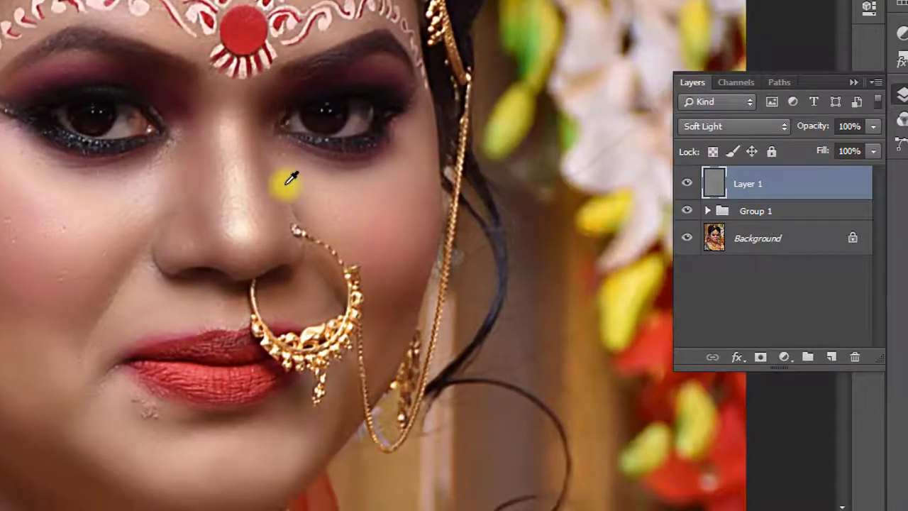
{"action": "scroll", "coordinate": [288, 179], "scroll_direction": "down", "scroll_amount": 1}
{"action": "scroll", "coordinate": [217, 148], "scroll_direction": "up", "scroll_amount": 1}
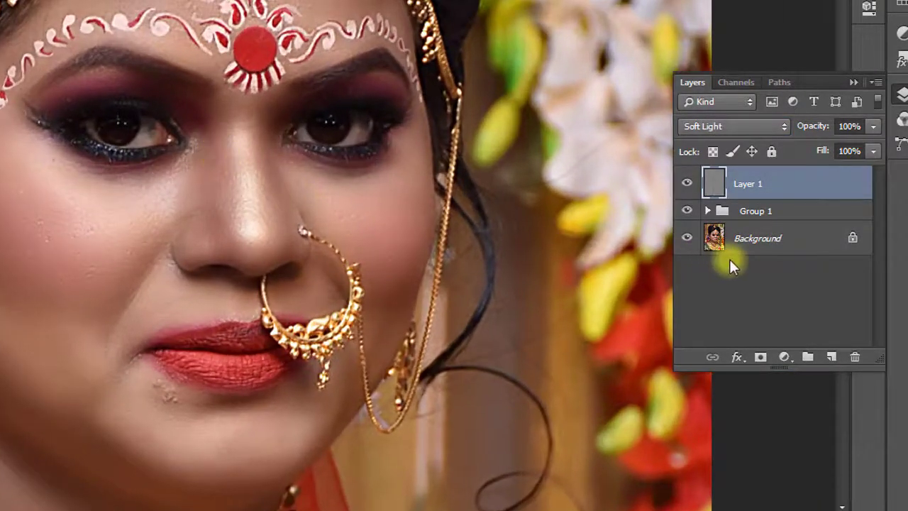
{"action": "left_click", "coordinate": [687, 184]}
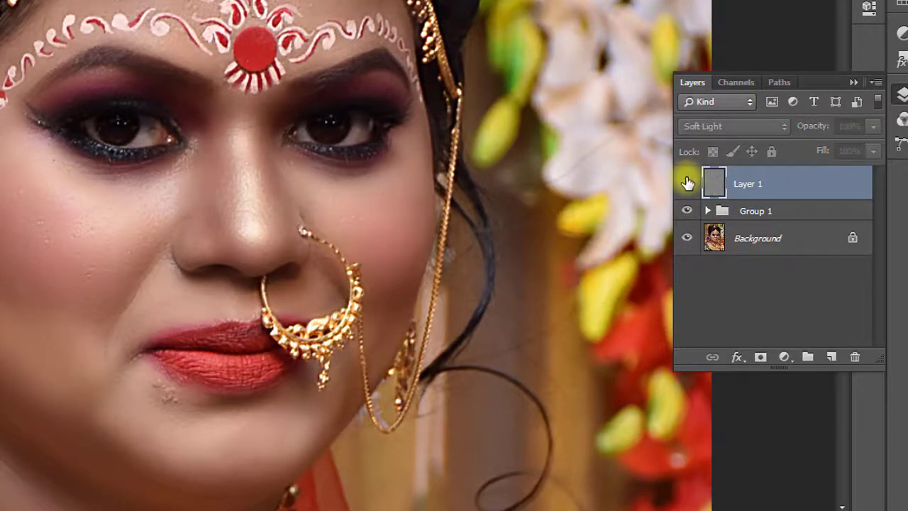
{"action": "left_click", "coordinate": [688, 183]}
{"action": "scroll", "coordinate": [71, 134], "scroll_direction": "up", "scroll_amount": 1}
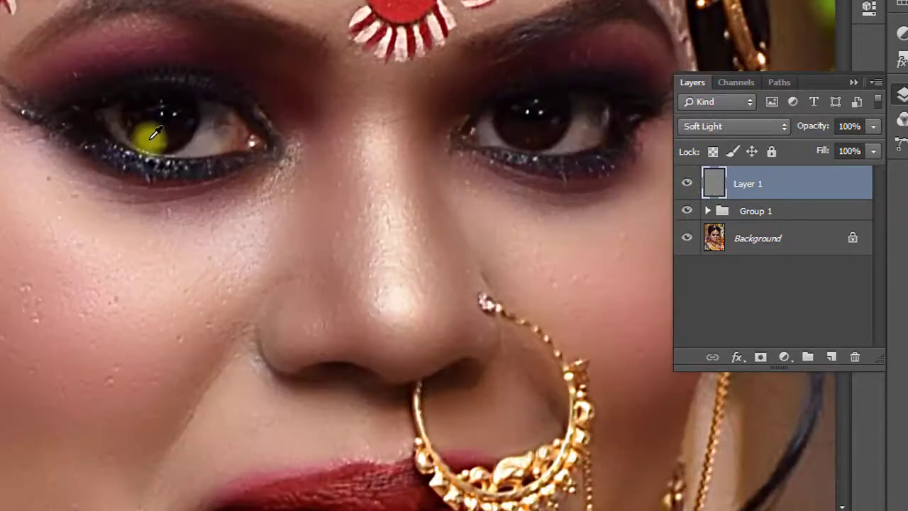
{"action": "scroll", "coordinate": [173, 142], "scroll_direction": "up", "scroll_amount": 1}
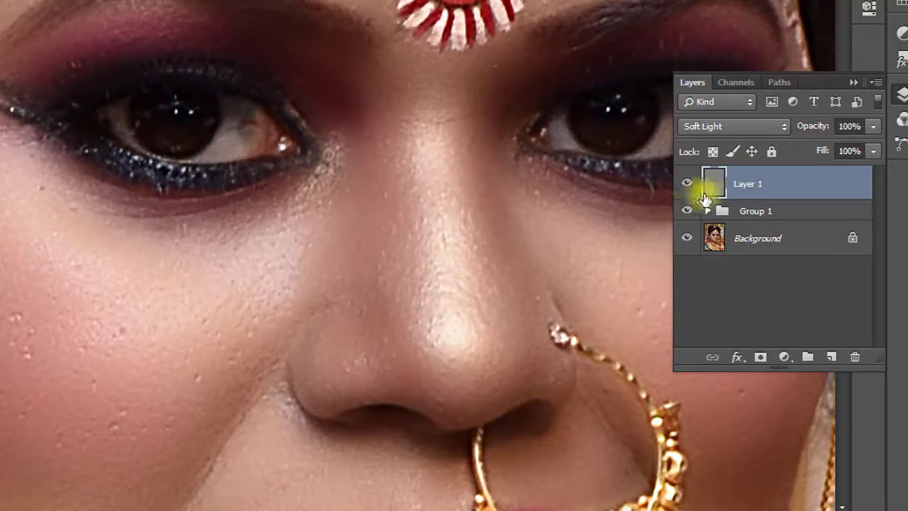
{"action": "left_click", "coordinate": [686, 183]}
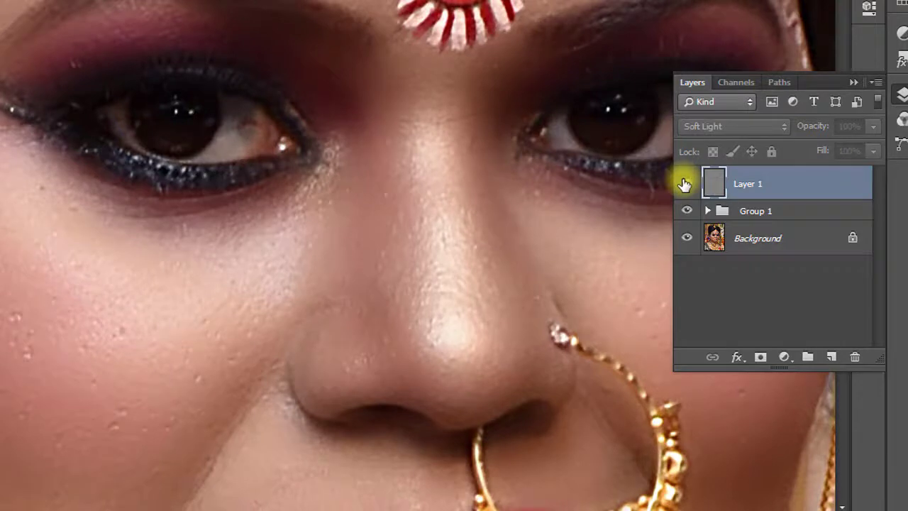
{"action": "left_click", "coordinate": [685, 183]}
{"action": "left_click", "coordinate": [685, 184]}
{"action": "left_click", "coordinate": [685, 183]}
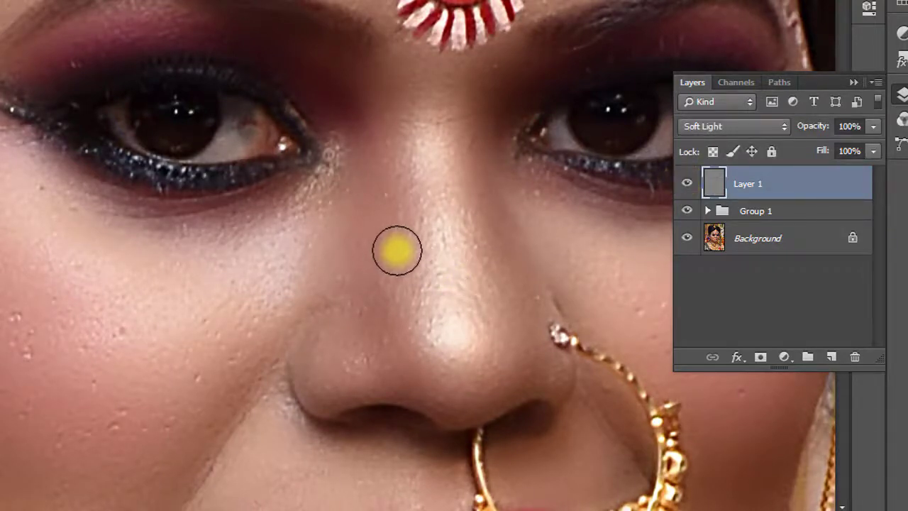
Examine the sharpened portrait at several zoom levels, checking the eyes, nose, lips, skin texture and jewellery.
{"action": "scroll", "coordinate": [391, 234], "scroll_direction": "down", "scroll_amount": 3}
{"action": "scroll", "coordinate": [391, 233], "scroll_direction": "down", "scroll_amount": 5}
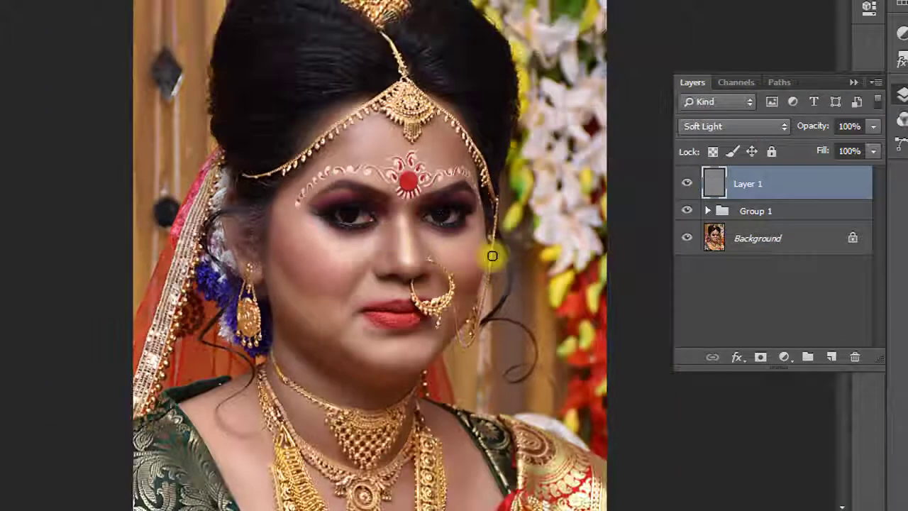
{"action": "scroll", "coordinate": [492, 249], "scroll_direction": "up", "scroll_amount": 2}
{"action": "left_click_drag", "start_coordinate": [548, 311], "coordinate": [472, 298]}
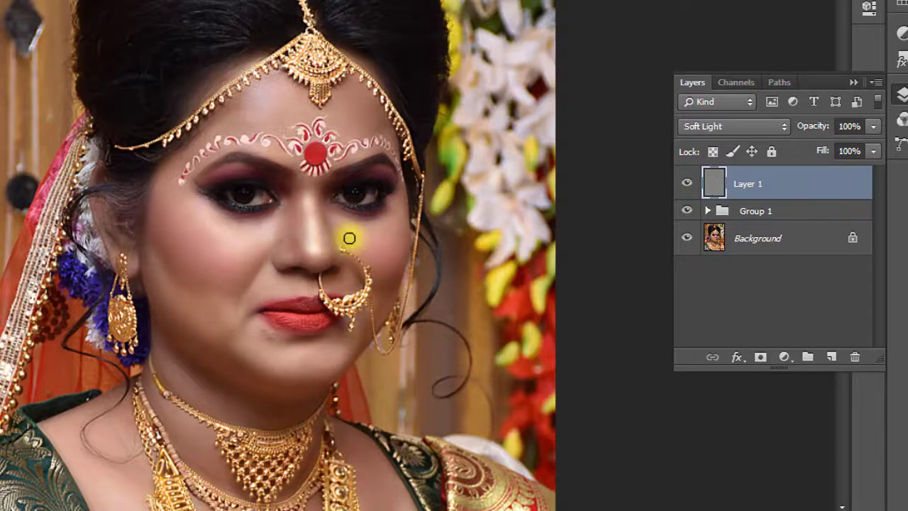
{"action": "scroll", "coordinate": [300, 237], "scroll_direction": "up", "scroll_amount": 1}
{"action": "scroll", "coordinate": [303, 238], "scroll_direction": "up", "scroll_amount": 1}
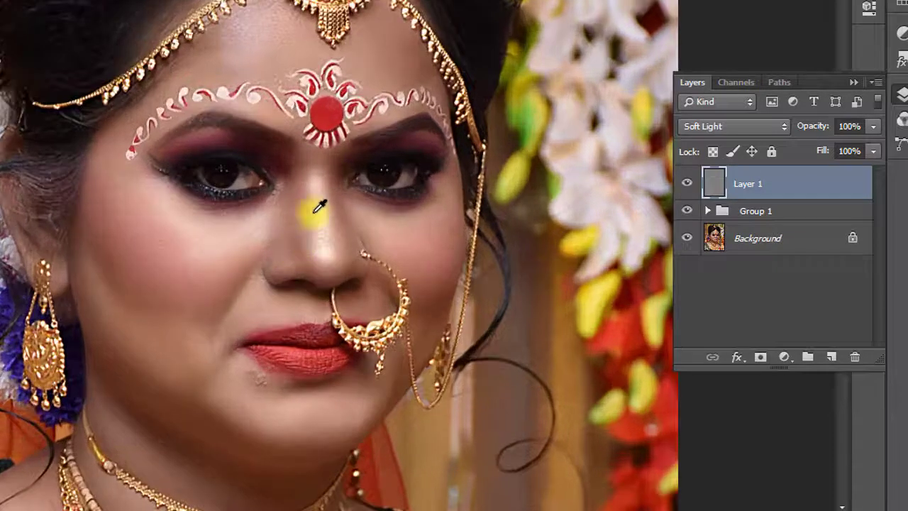
{"action": "scroll", "coordinate": [314, 208], "scroll_direction": "down", "scroll_amount": 2}
{"action": "scroll", "coordinate": [294, 265], "scroll_direction": "up", "scroll_amount": 1}
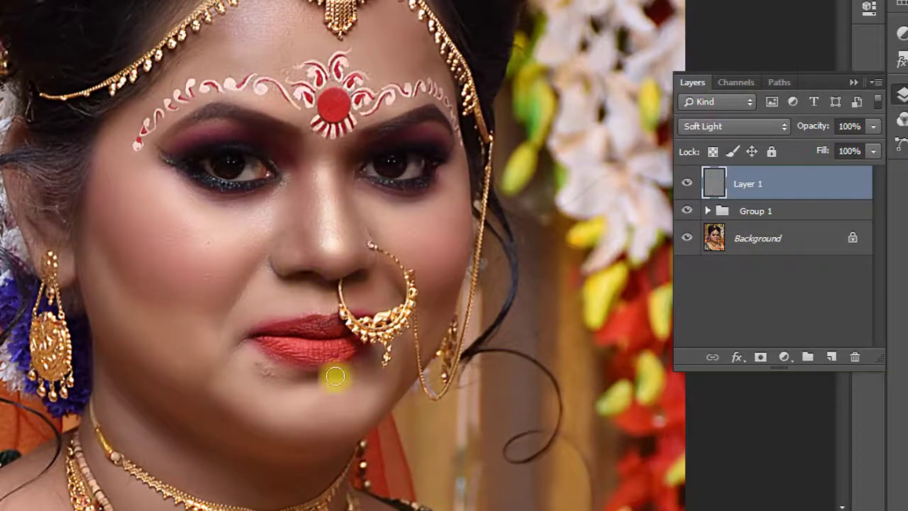
{"action": "scroll", "coordinate": [318, 389], "scroll_direction": "down", "scroll_amount": 1}
{"action": "scroll", "coordinate": [256, 323], "scroll_direction": "up", "scroll_amount": 1}
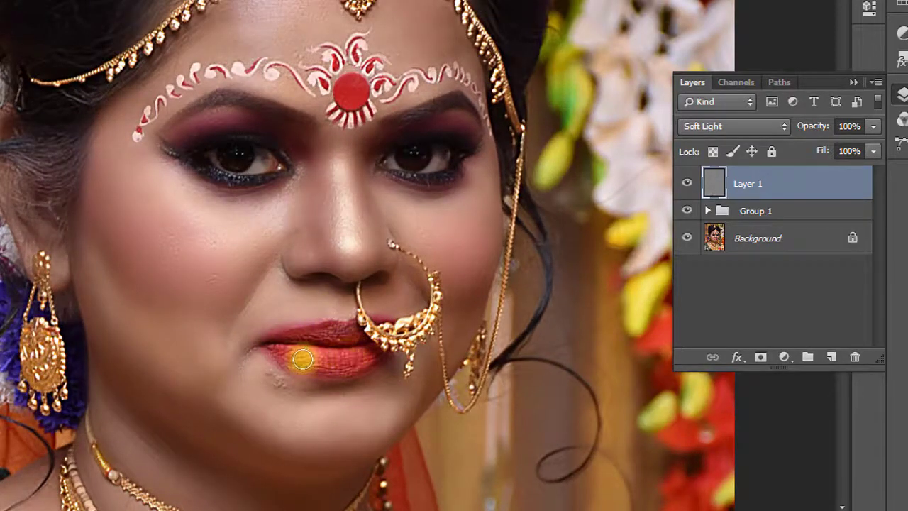
{"action": "scroll", "coordinate": [328, 344], "scroll_direction": "up", "scroll_amount": 1}
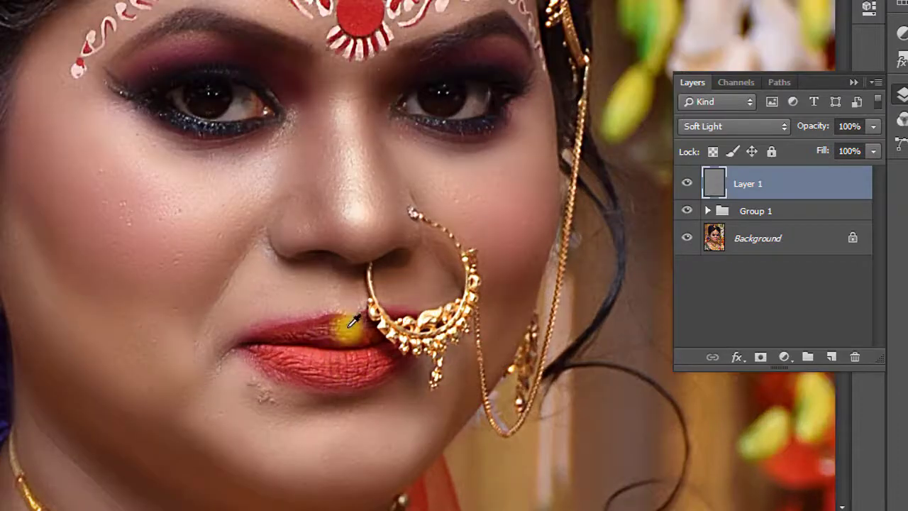
{"action": "scroll", "coordinate": [351, 330], "scroll_direction": "down", "scroll_amount": 1}
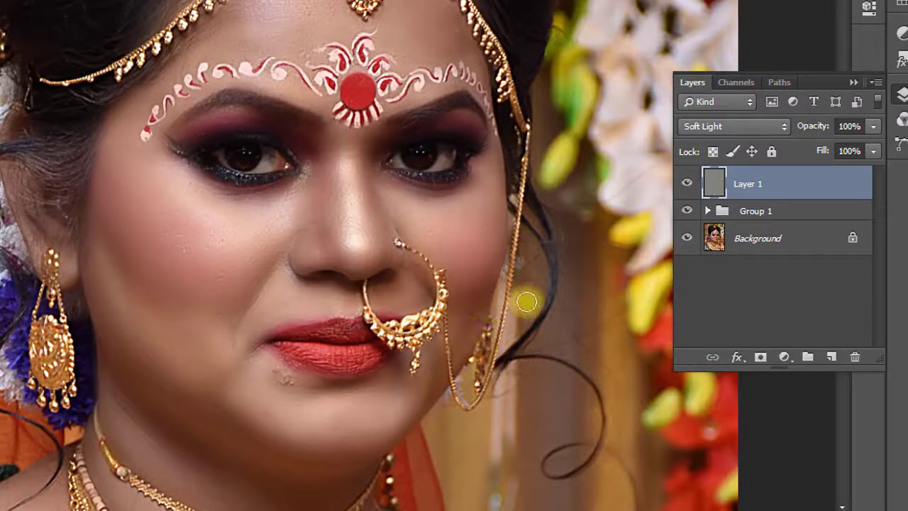
{"action": "scroll", "coordinate": [481, 264], "scroll_direction": "down", "scroll_amount": 1}
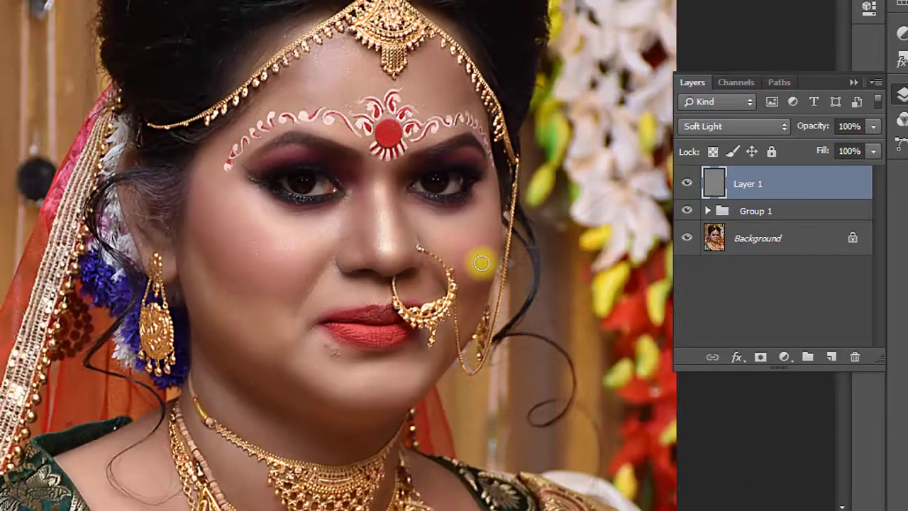
{"action": "scroll", "coordinate": [347, 306], "scroll_direction": "up", "scroll_amount": 1}
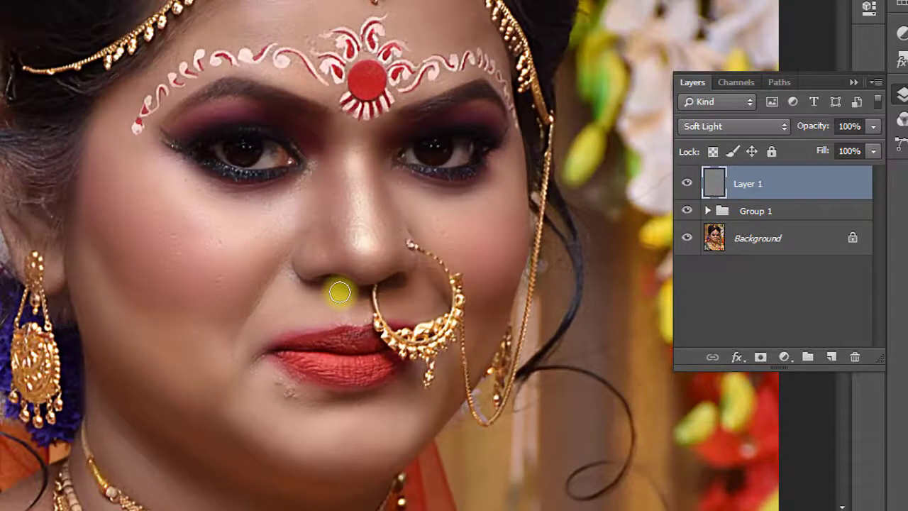
{"action": "scroll", "coordinate": [415, 215], "scroll_direction": "up", "scroll_amount": 1}
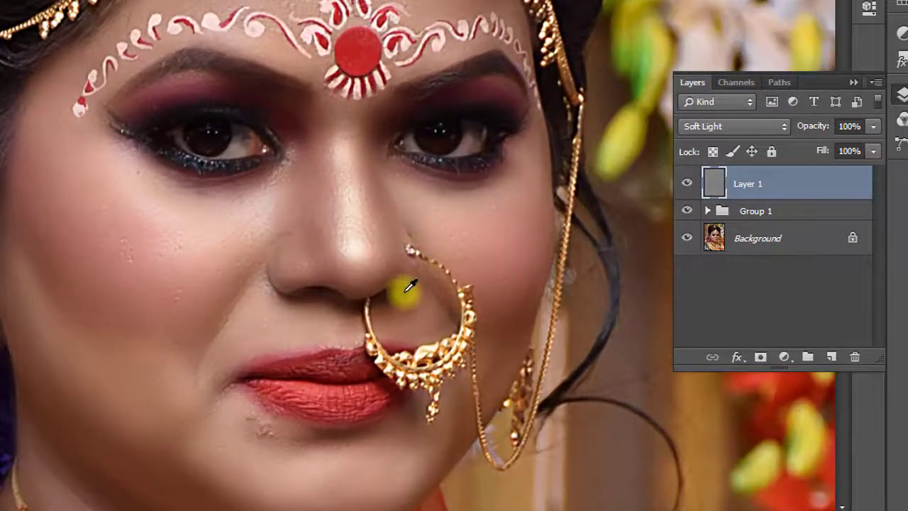
{"action": "scroll", "coordinate": [402, 291], "scroll_direction": "down", "scroll_amount": 1}
{"action": "scroll", "coordinate": [415, 251], "scroll_direction": "up", "scroll_amount": 1}
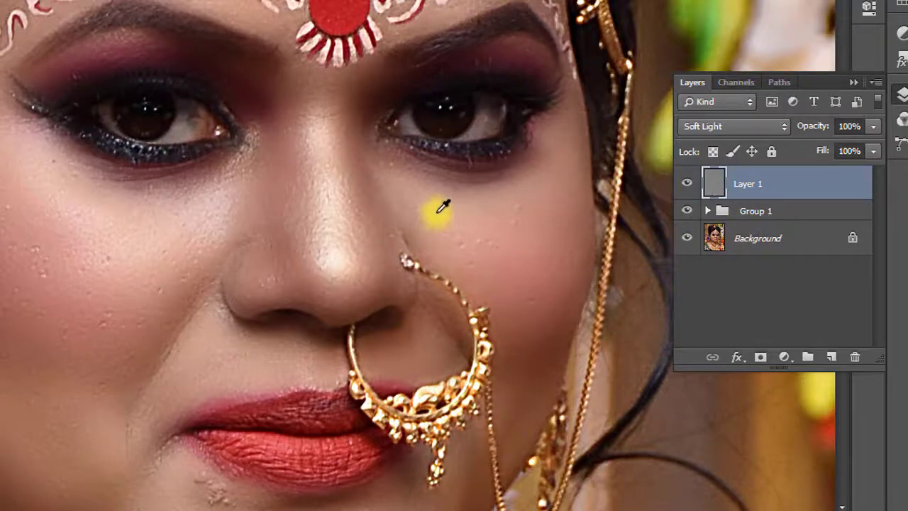
{"action": "scroll", "coordinate": [436, 207], "scroll_direction": "down", "scroll_amount": 2}
{"action": "scroll", "coordinate": [439, 210], "scroll_direction": "down", "scroll_amount": 2}
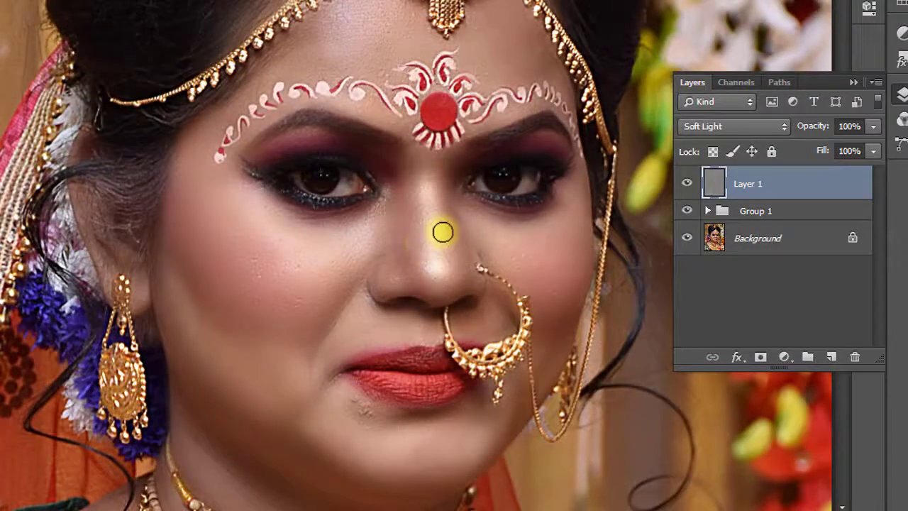
{"action": "scroll", "coordinate": [442, 232], "scroll_direction": "down", "scroll_amount": 2}
{"action": "scroll", "coordinate": [493, 237], "scroll_direction": "down", "scroll_amount": 1}
{"action": "scroll", "coordinate": [500, 237], "scroll_direction": "up", "scroll_amount": 1}
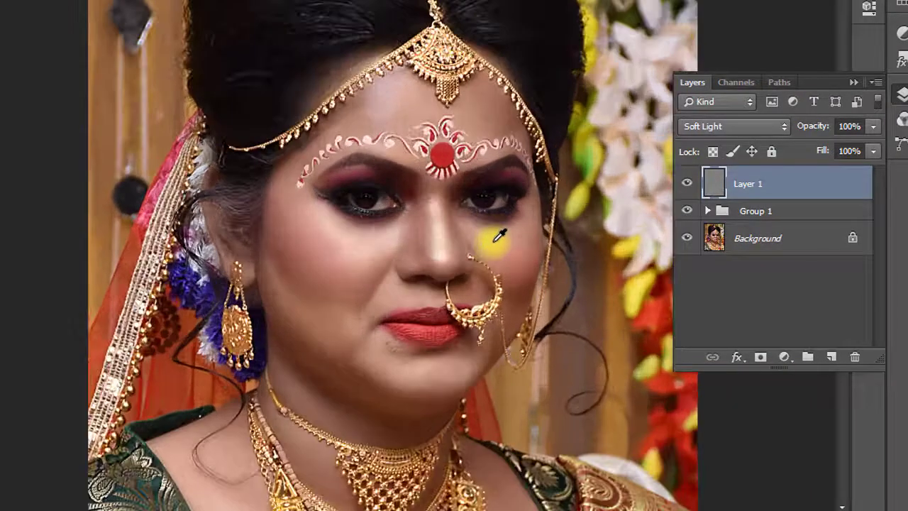
{"action": "scroll", "coordinate": [500, 236], "scroll_direction": "up", "scroll_amount": 1}
{"action": "scroll", "coordinate": [502, 237], "scroll_direction": "up", "scroll_amount": 1}
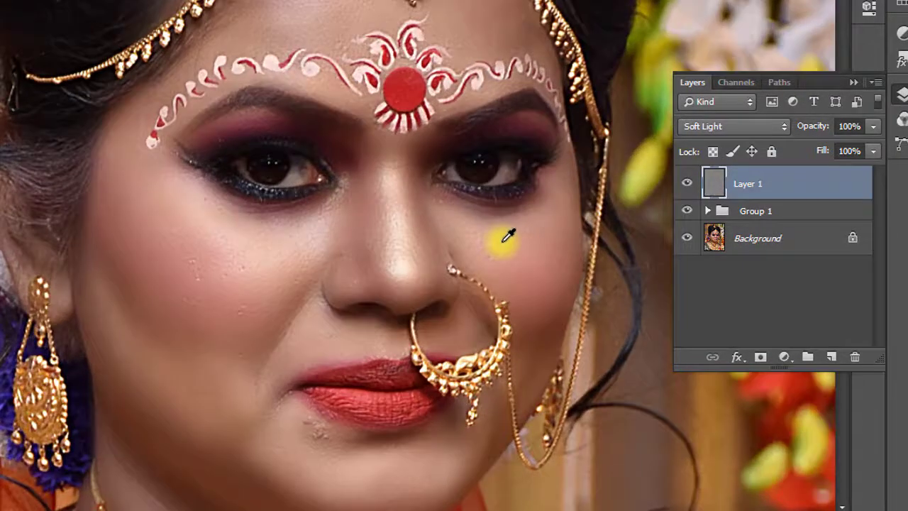
{"action": "scroll", "coordinate": [508, 236], "scroll_direction": "down", "scroll_amount": 1}
{"action": "scroll", "coordinate": [507, 237], "scroll_direction": "down", "scroll_amount": 1}
{"action": "scroll", "coordinate": [507, 236], "scroll_direction": "up", "scroll_amount": 3}
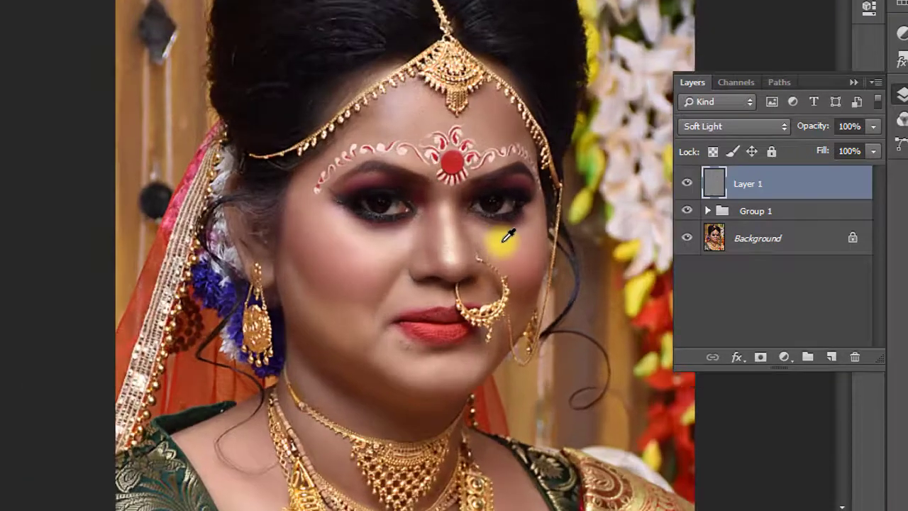
{"action": "scroll", "coordinate": [506, 237], "scroll_direction": "down", "scroll_amount": 1}
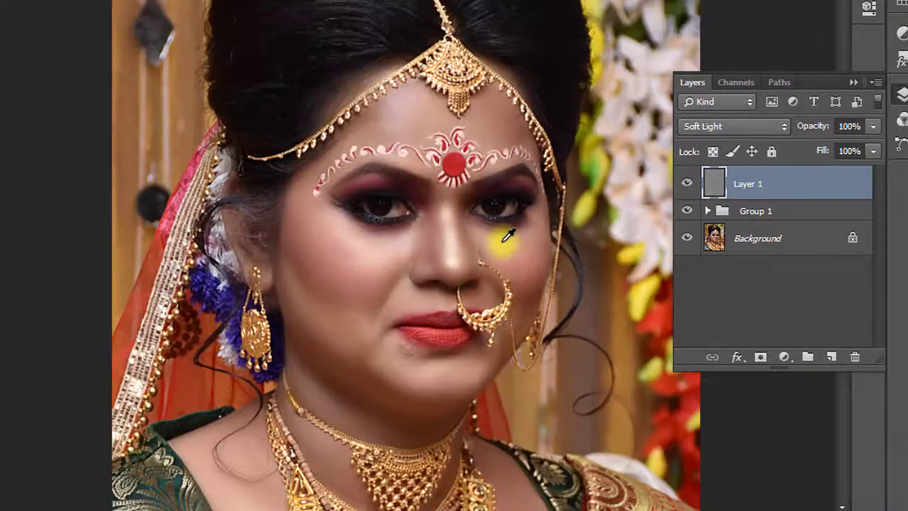
Review the finished retouch by comparing the bride's face close up with the wider head-and-shoulders view.
{"action": "scroll", "coordinate": [519, 255], "scroll_direction": "up", "scroll_amount": 2}
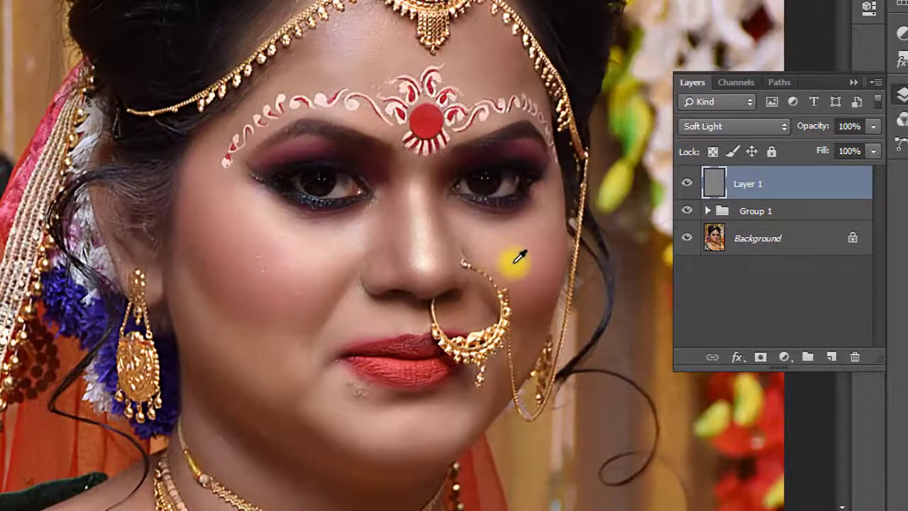
{"action": "scroll", "coordinate": [518, 256], "scroll_direction": "down", "scroll_amount": 1}
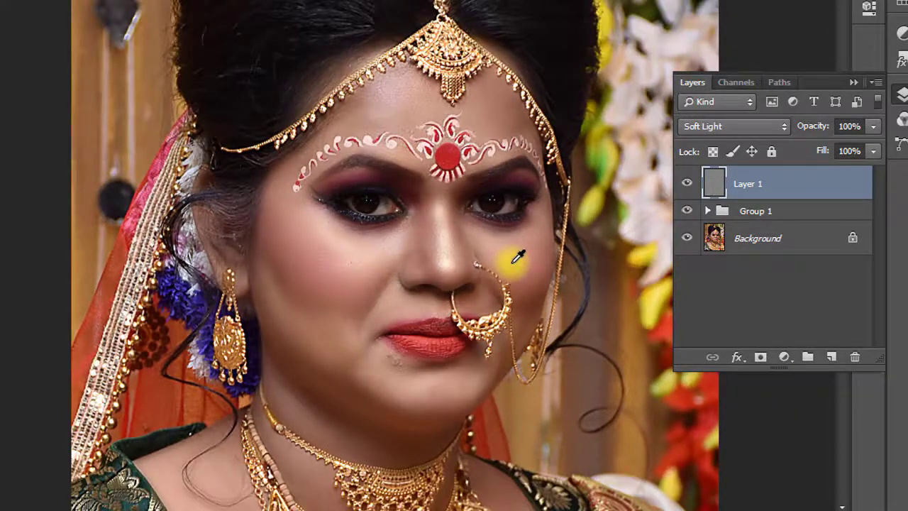
{"action": "scroll", "coordinate": [504, 257], "scroll_direction": "down", "scroll_amount": 1}
{"action": "scroll", "coordinate": [522, 252], "scroll_direction": "up", "scroll_amount": 2}
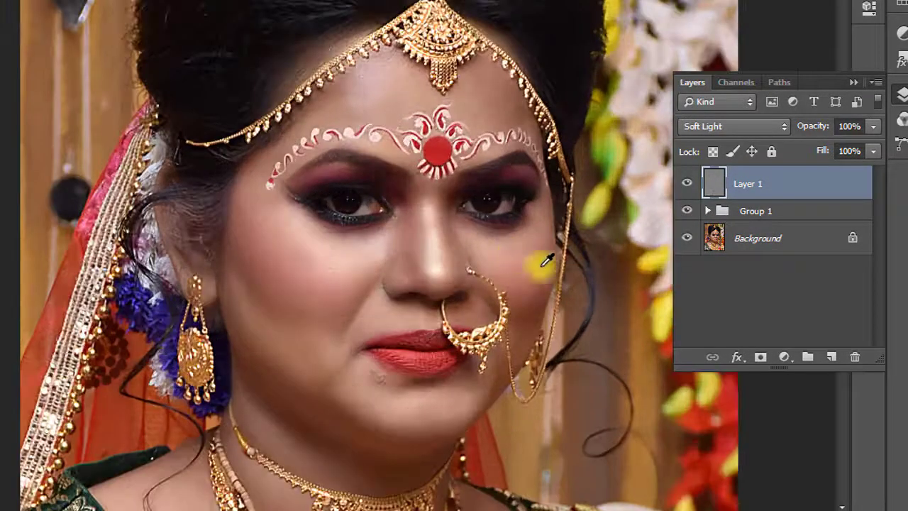
{"action": "scroll", "coordinate": [513, 264], "scroll_direction": "up", "scroll_amount": 1}
{"action": "scroll", "coordinate": [480, 251], "scroll_direction": "down", "scroll_amount": 1}
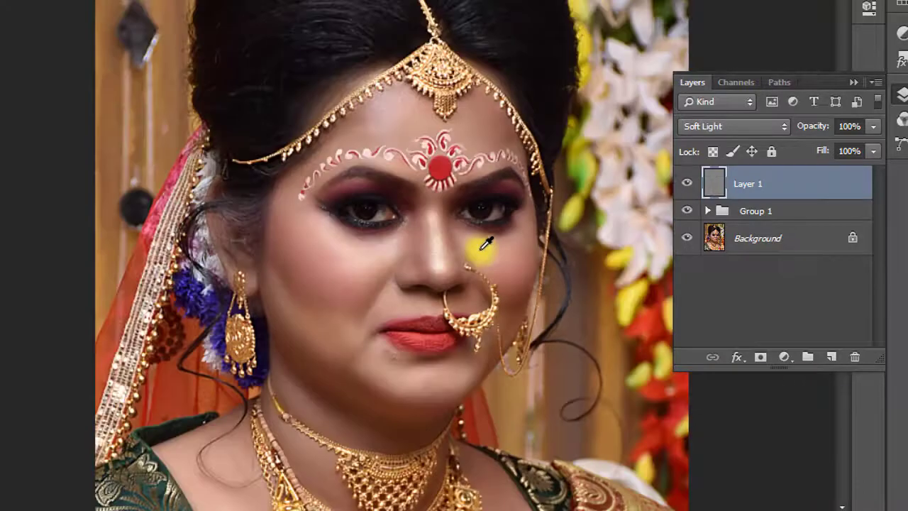
{"action": "scroll", "coordinate": [493, 251], "scroll_direction": "up", "scroll_amount": 1}
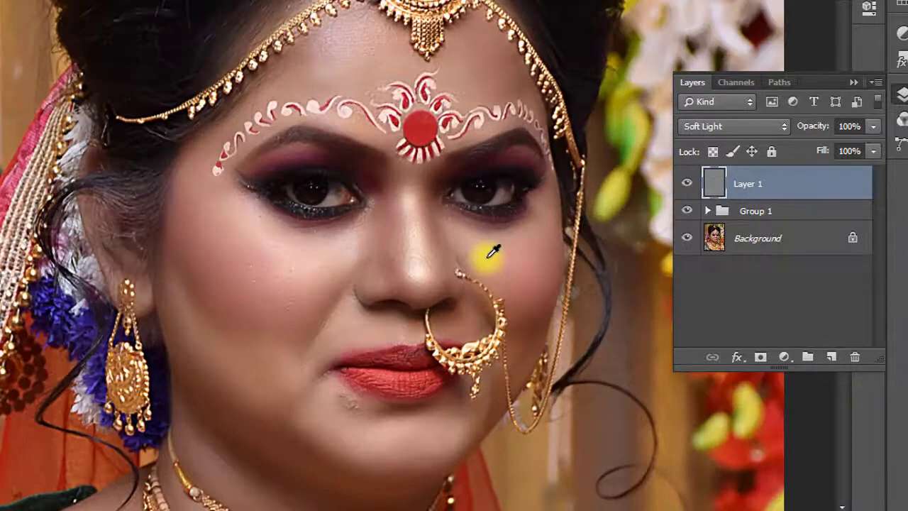
{"action": "scroll", "coordinate": [493, 252], "scroll_direction": "down", "scroll_amount": 1}
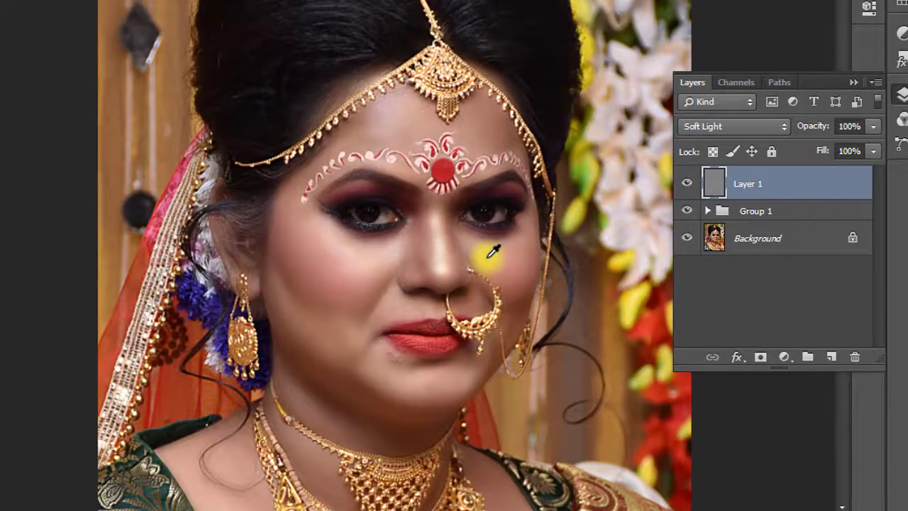
{"action": "scroll", "coordinate": [493, 252], "scroll_direction": "down", "scroll_amount": 1}
{"action": "scroll", "coordinate": [493, 252], "scroll_direction": "up", "scroll_amount": 2}
{"action": "scroll", "coordinate": [493, 252], "scroll_direction": "down", "scroll_amount": 1}
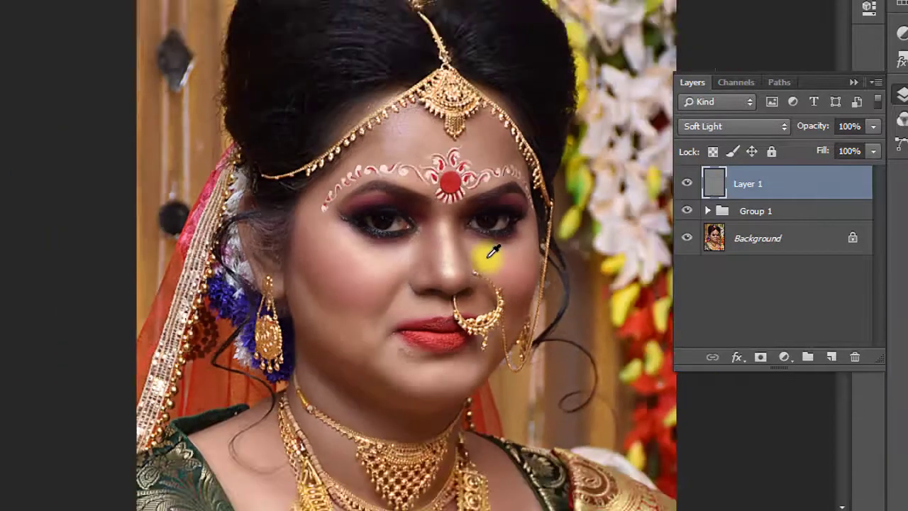
{"action": "scroll", "coordinate": [493, 252], "scroll_direction": "up", "scroll_amount": 2}
{"action": "scroll", "coordinate": [494, 252], "scroll_direction": "up", "scroll_amount": 2}
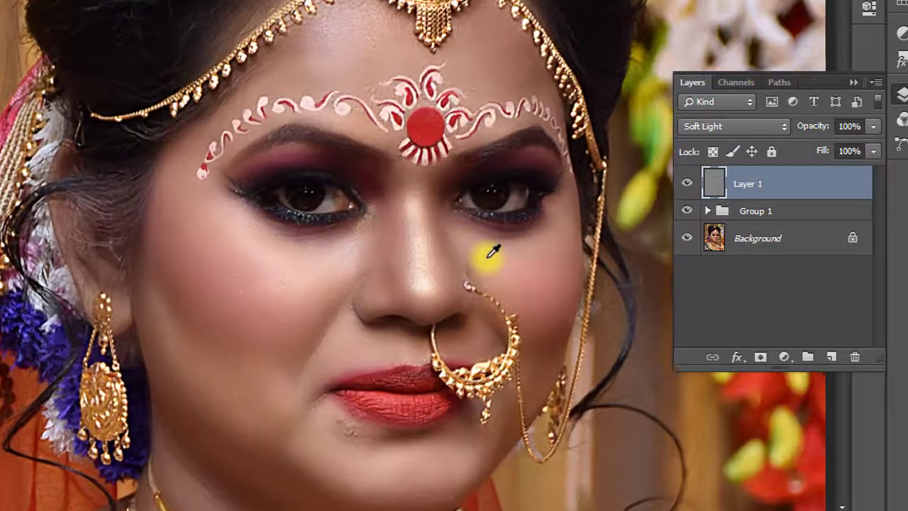
{"action": "scroll", "coordinate": [493, 252], "scroll_direction": "down", "scroll_amount": 1}
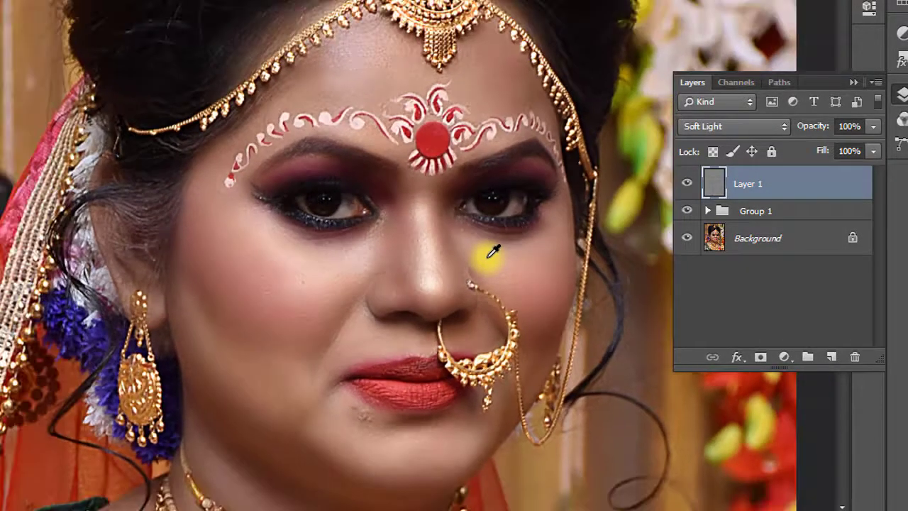
{"action": "scroll", "coordinate": [493, 252], "scroll_direction": "down", "scroll_amount": 1}
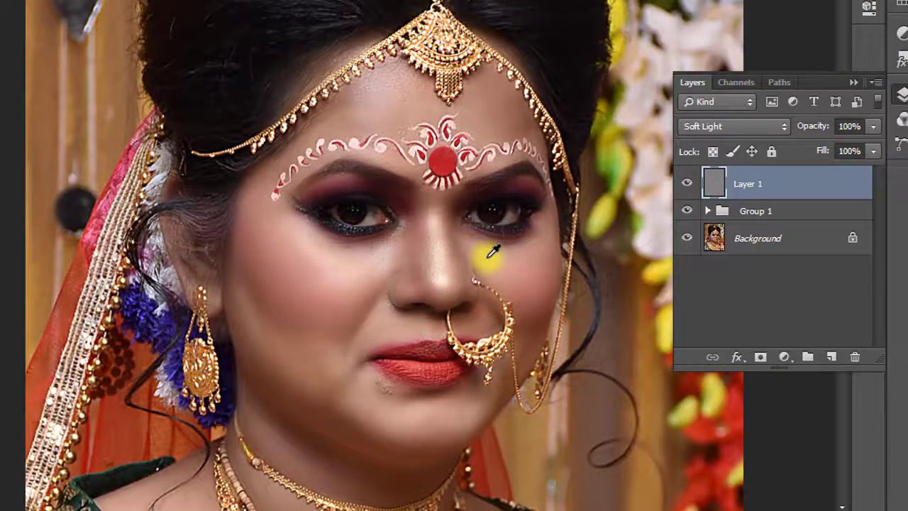